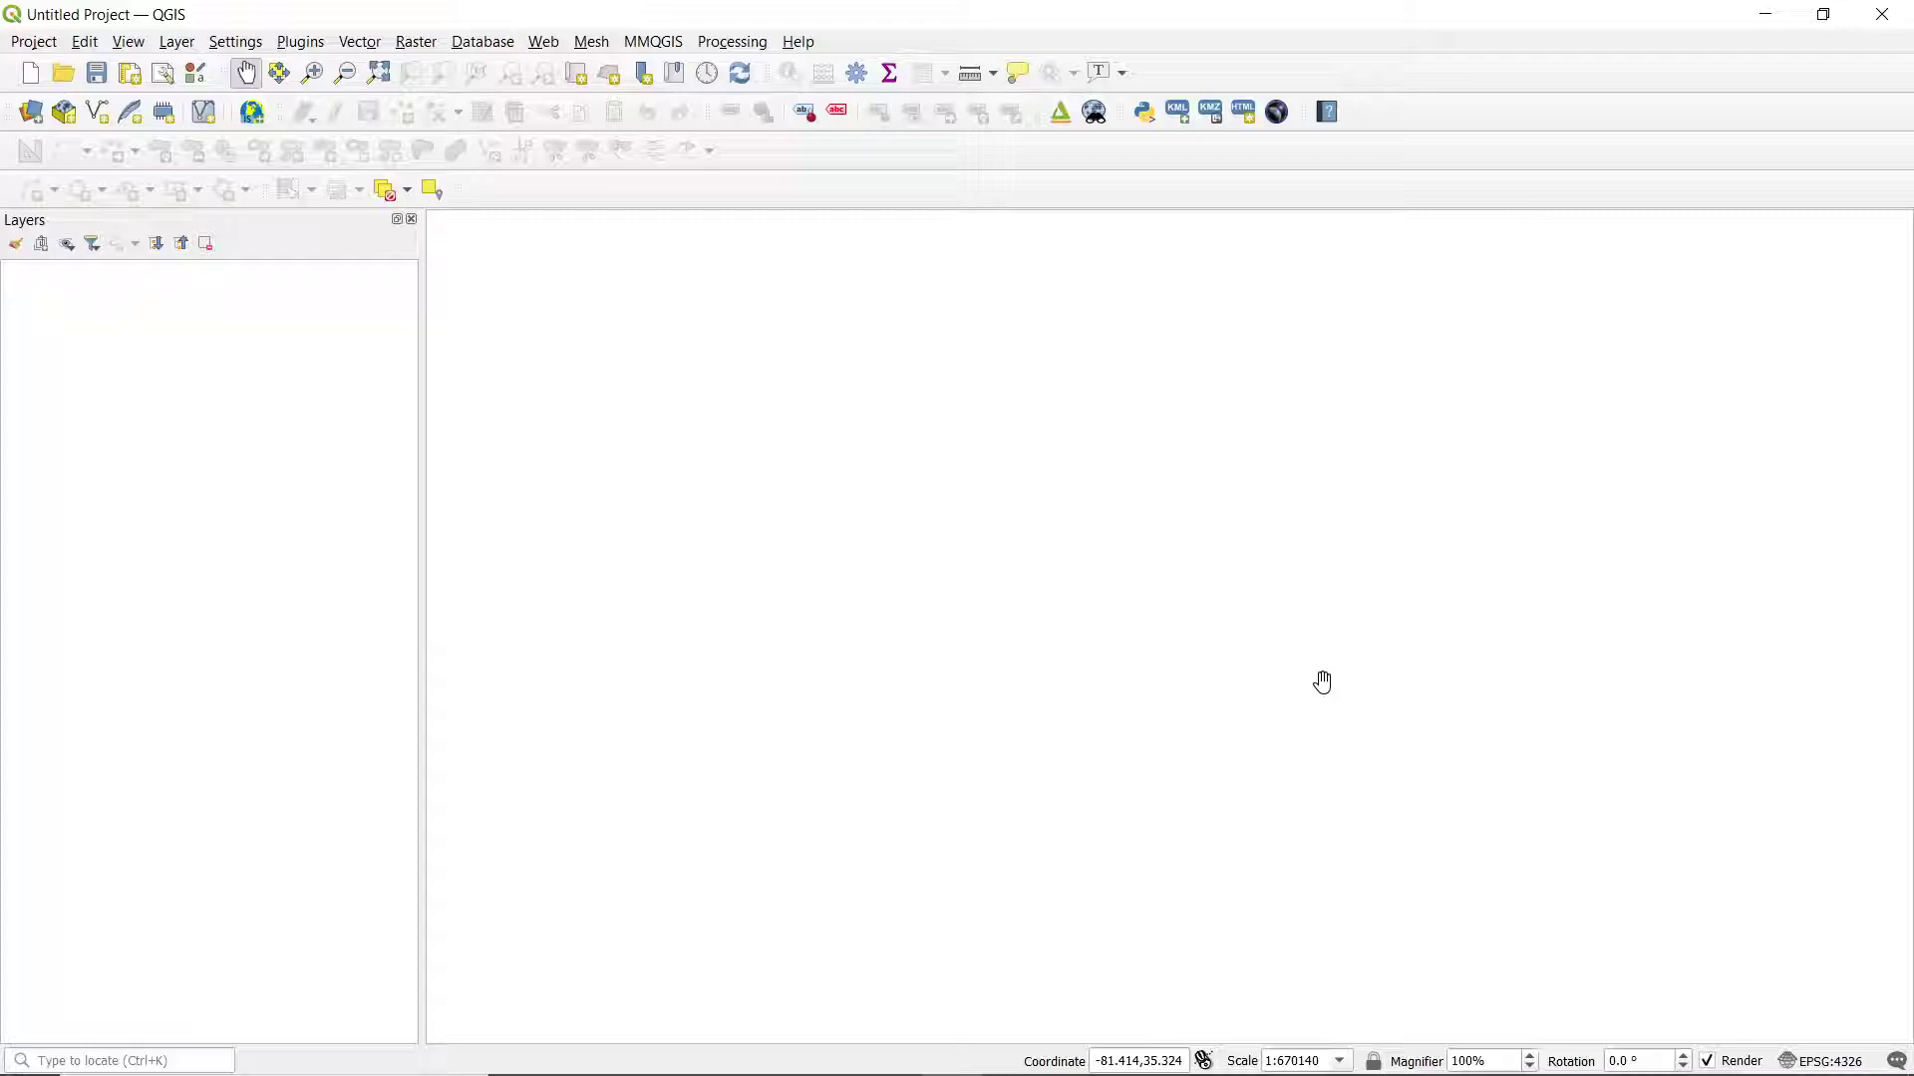
# In Chrome, download U.S. Counties.zip from the repository, saved as U.S. Counties (1).zip
pyautogui.hotkey('alt', 'Tab')
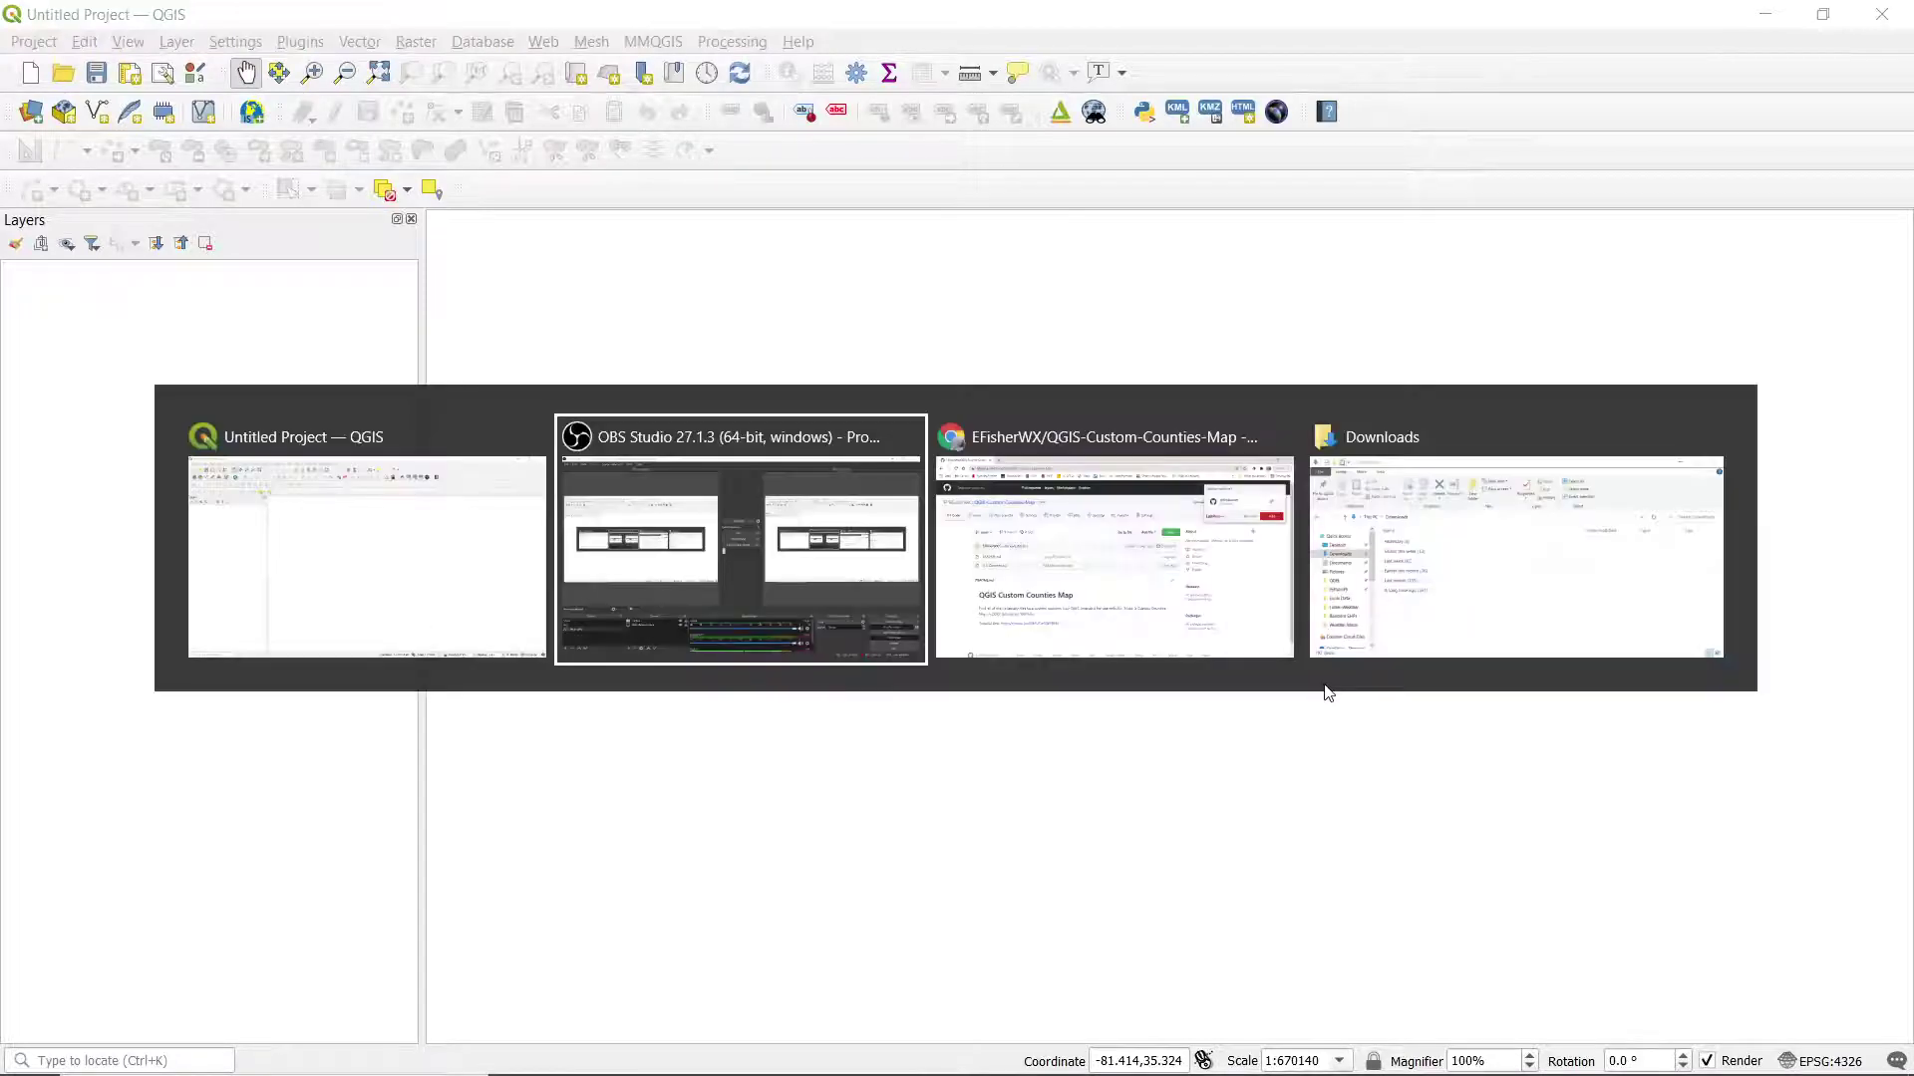
pyautogui.hotkey('alt', 'Tab')
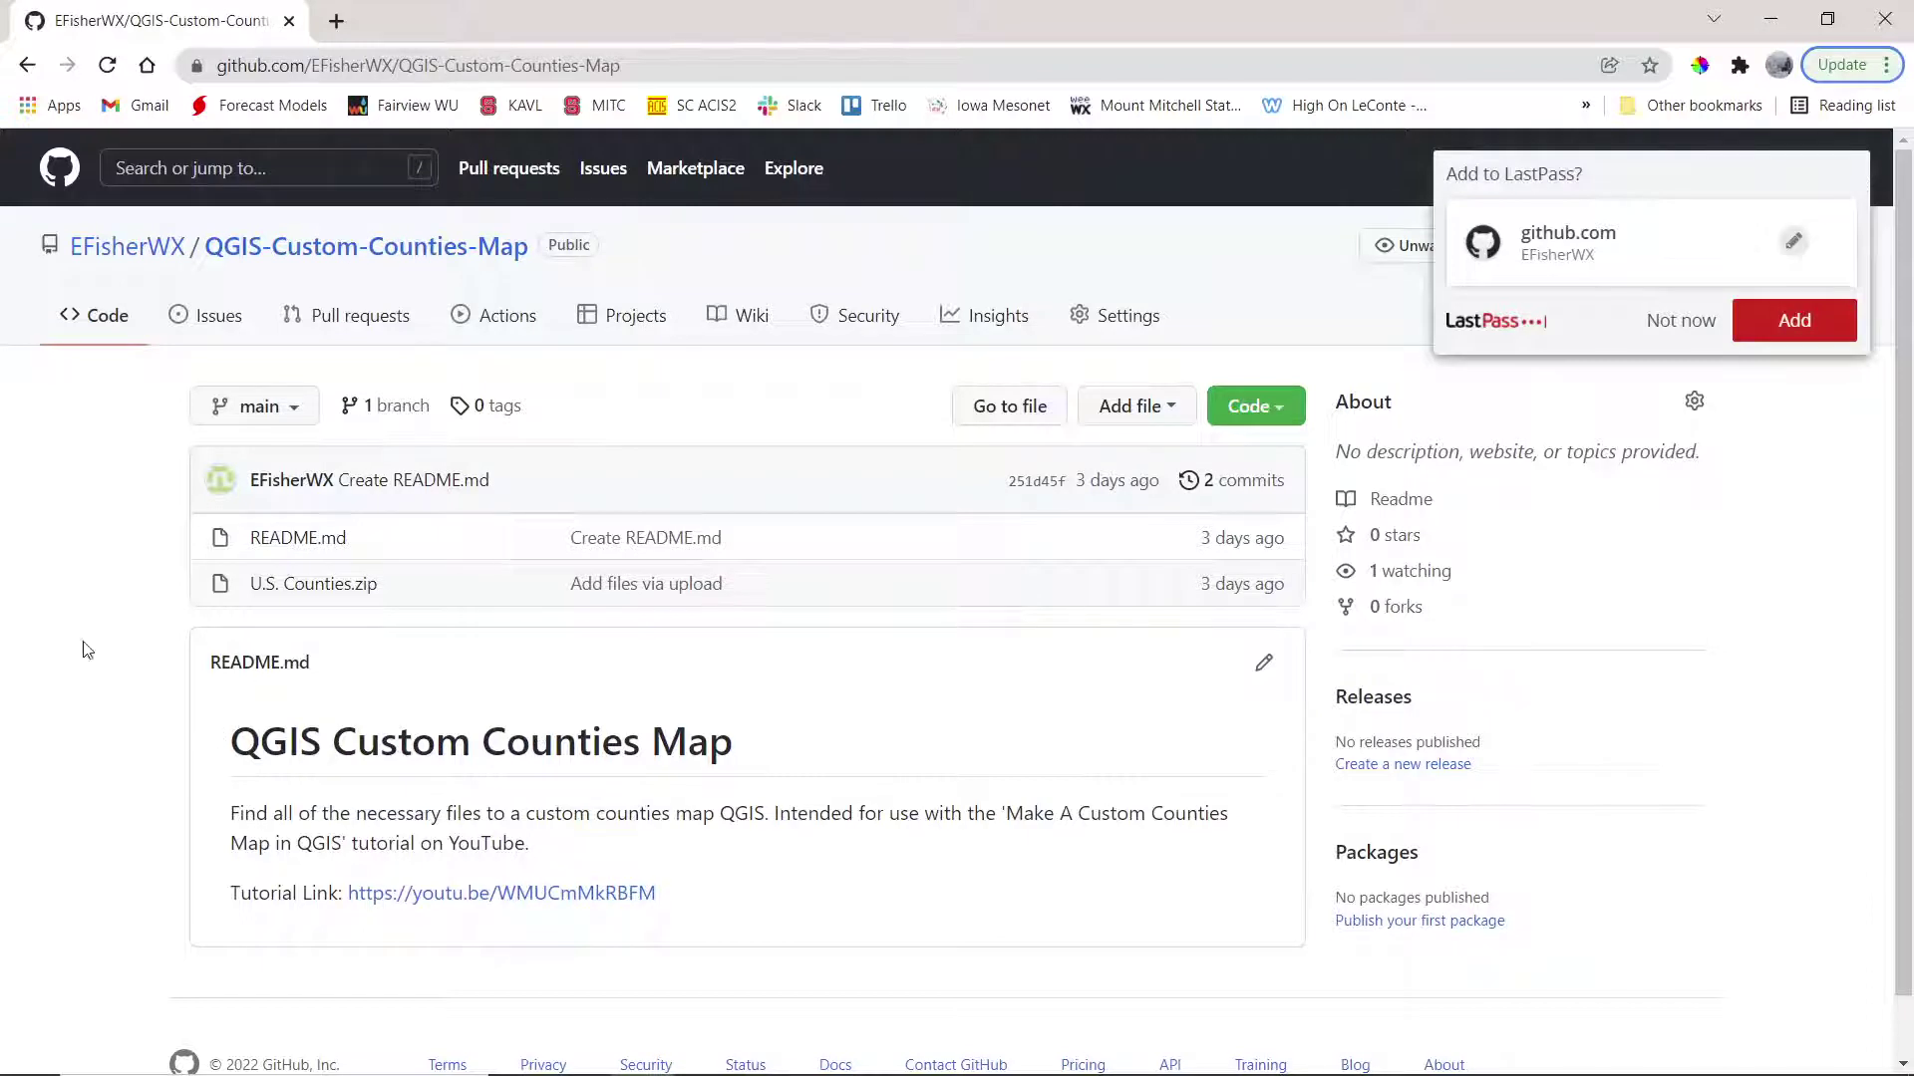
pyautogui.click(339, 594)
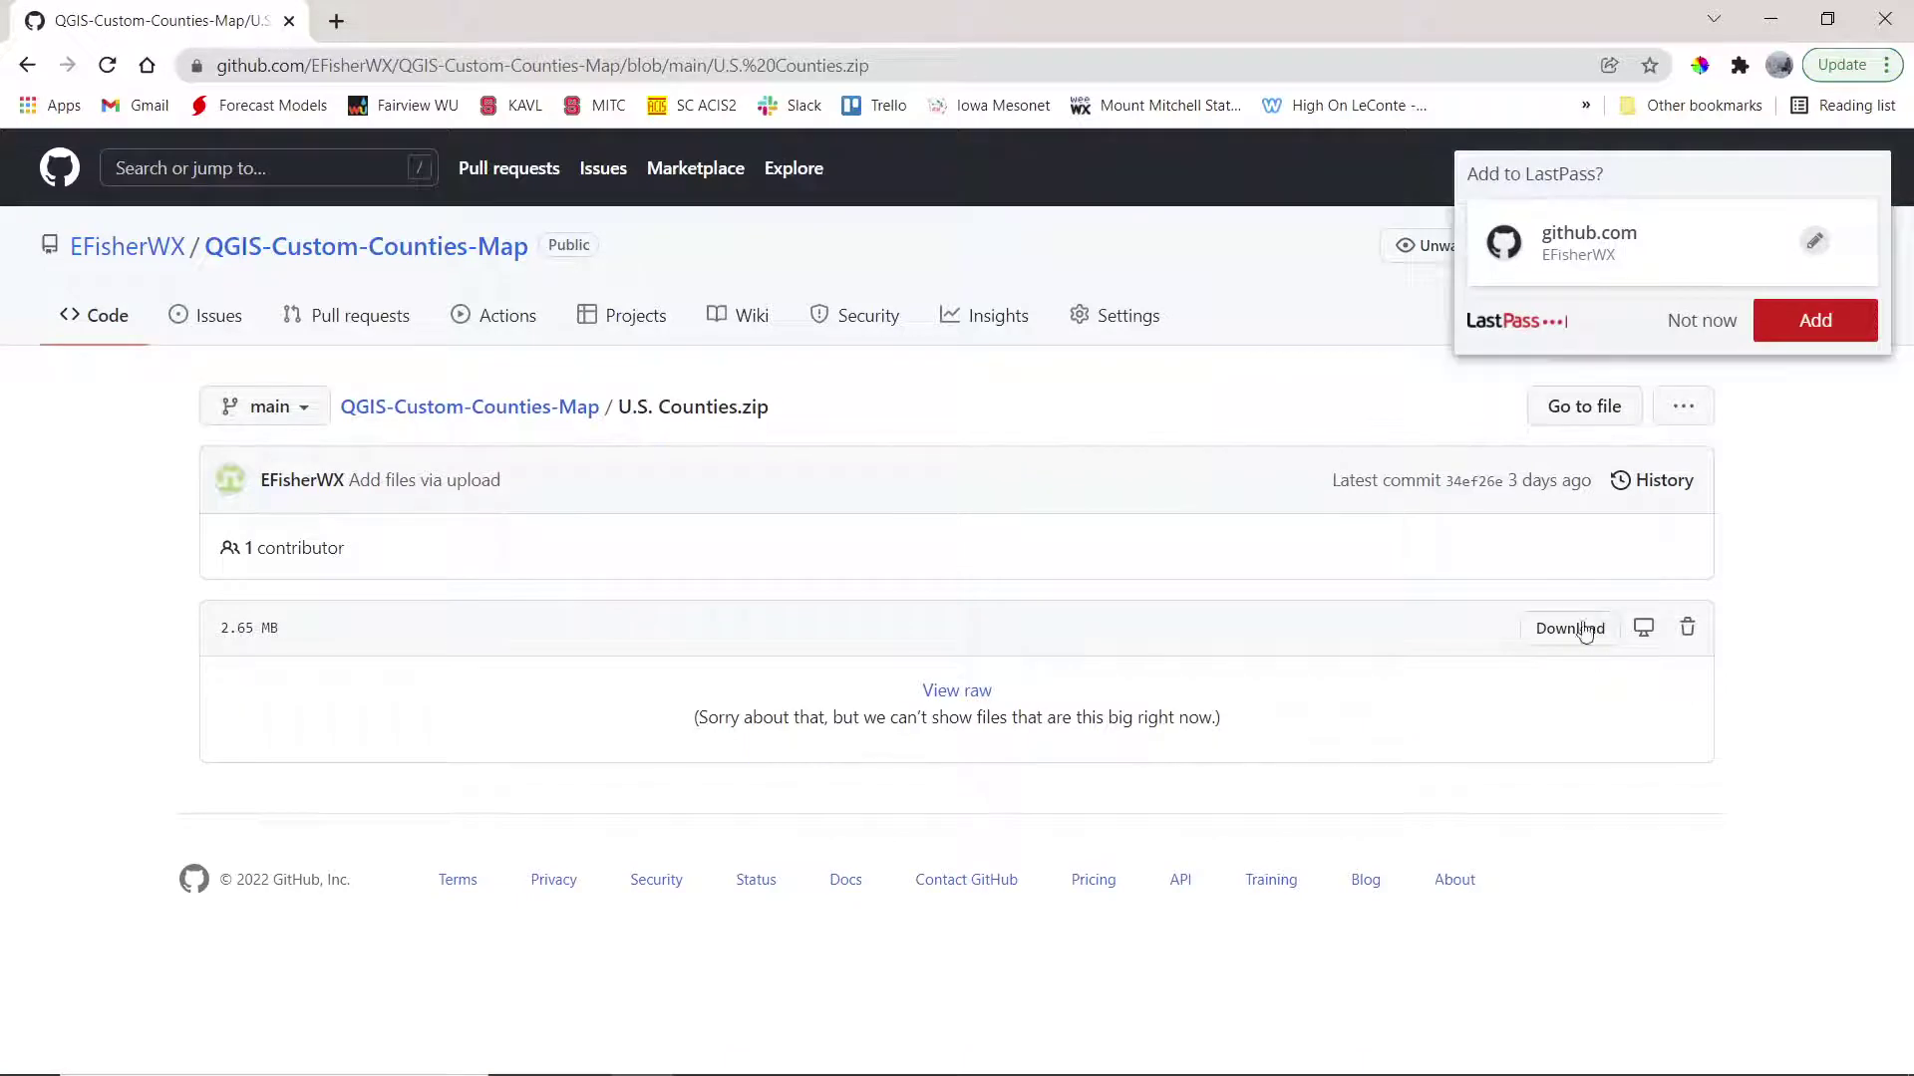
pyautogui.click(1551, 637)
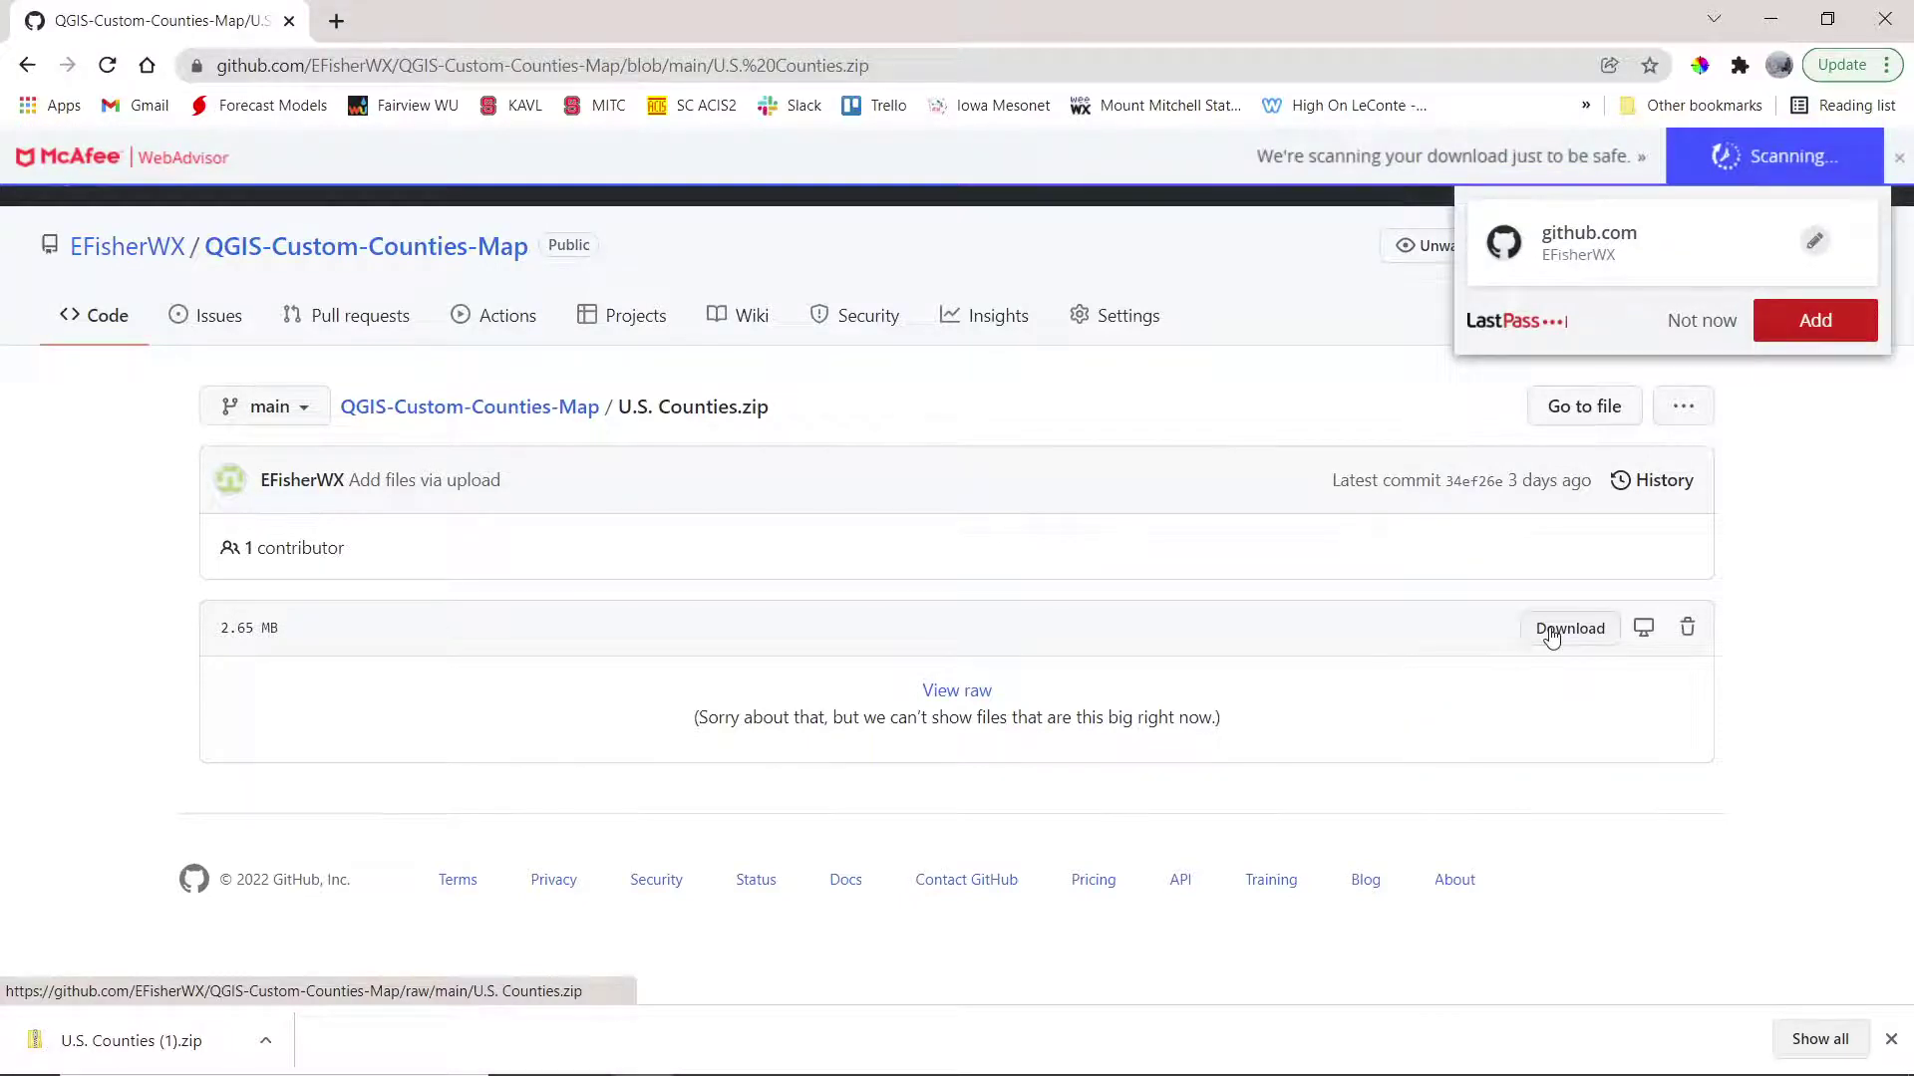
# Drag U.S. Counties (1).zip from the Downloads folder onto the QGIS map canvas
pyautogui.hotkey('alt', 'Tab')
pyautogui.click(766, 601)
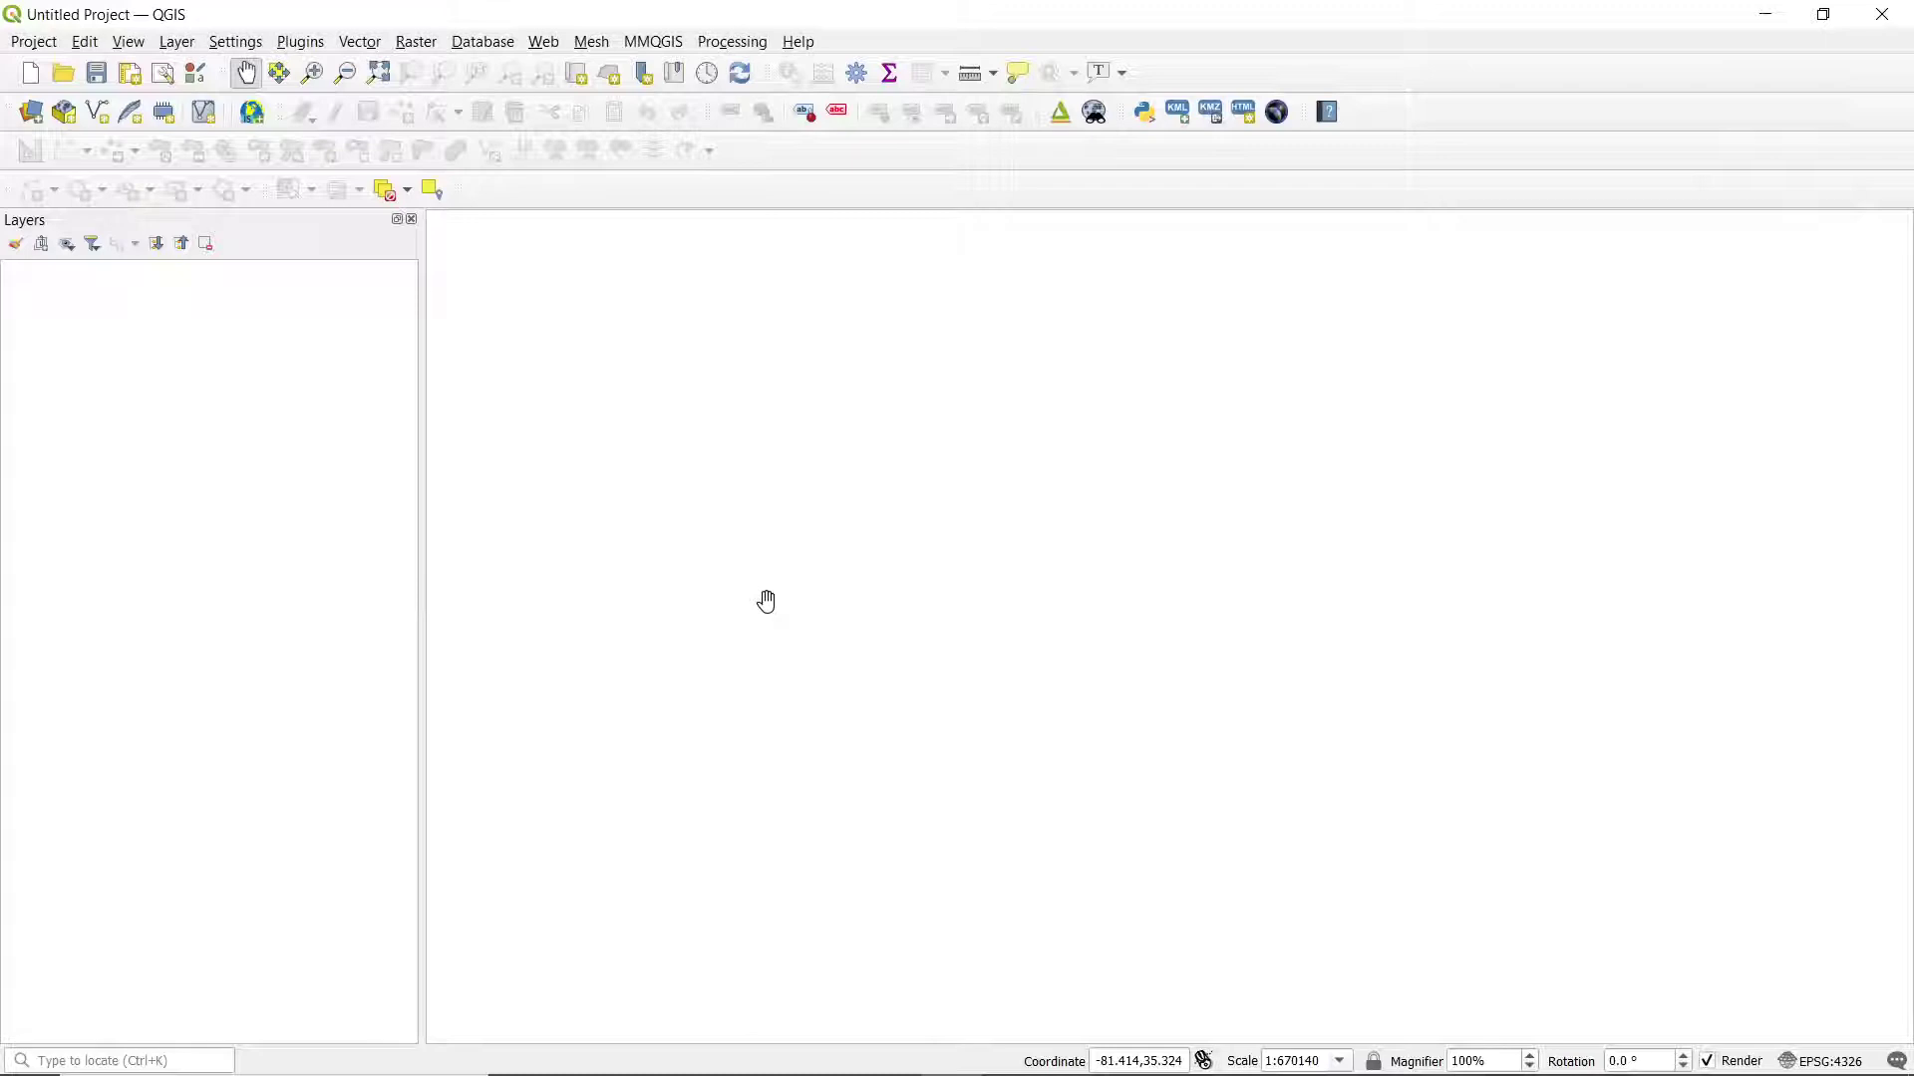
pyautogui.hotkey('alt', 'Tab')
pyautogui.press('Tab')
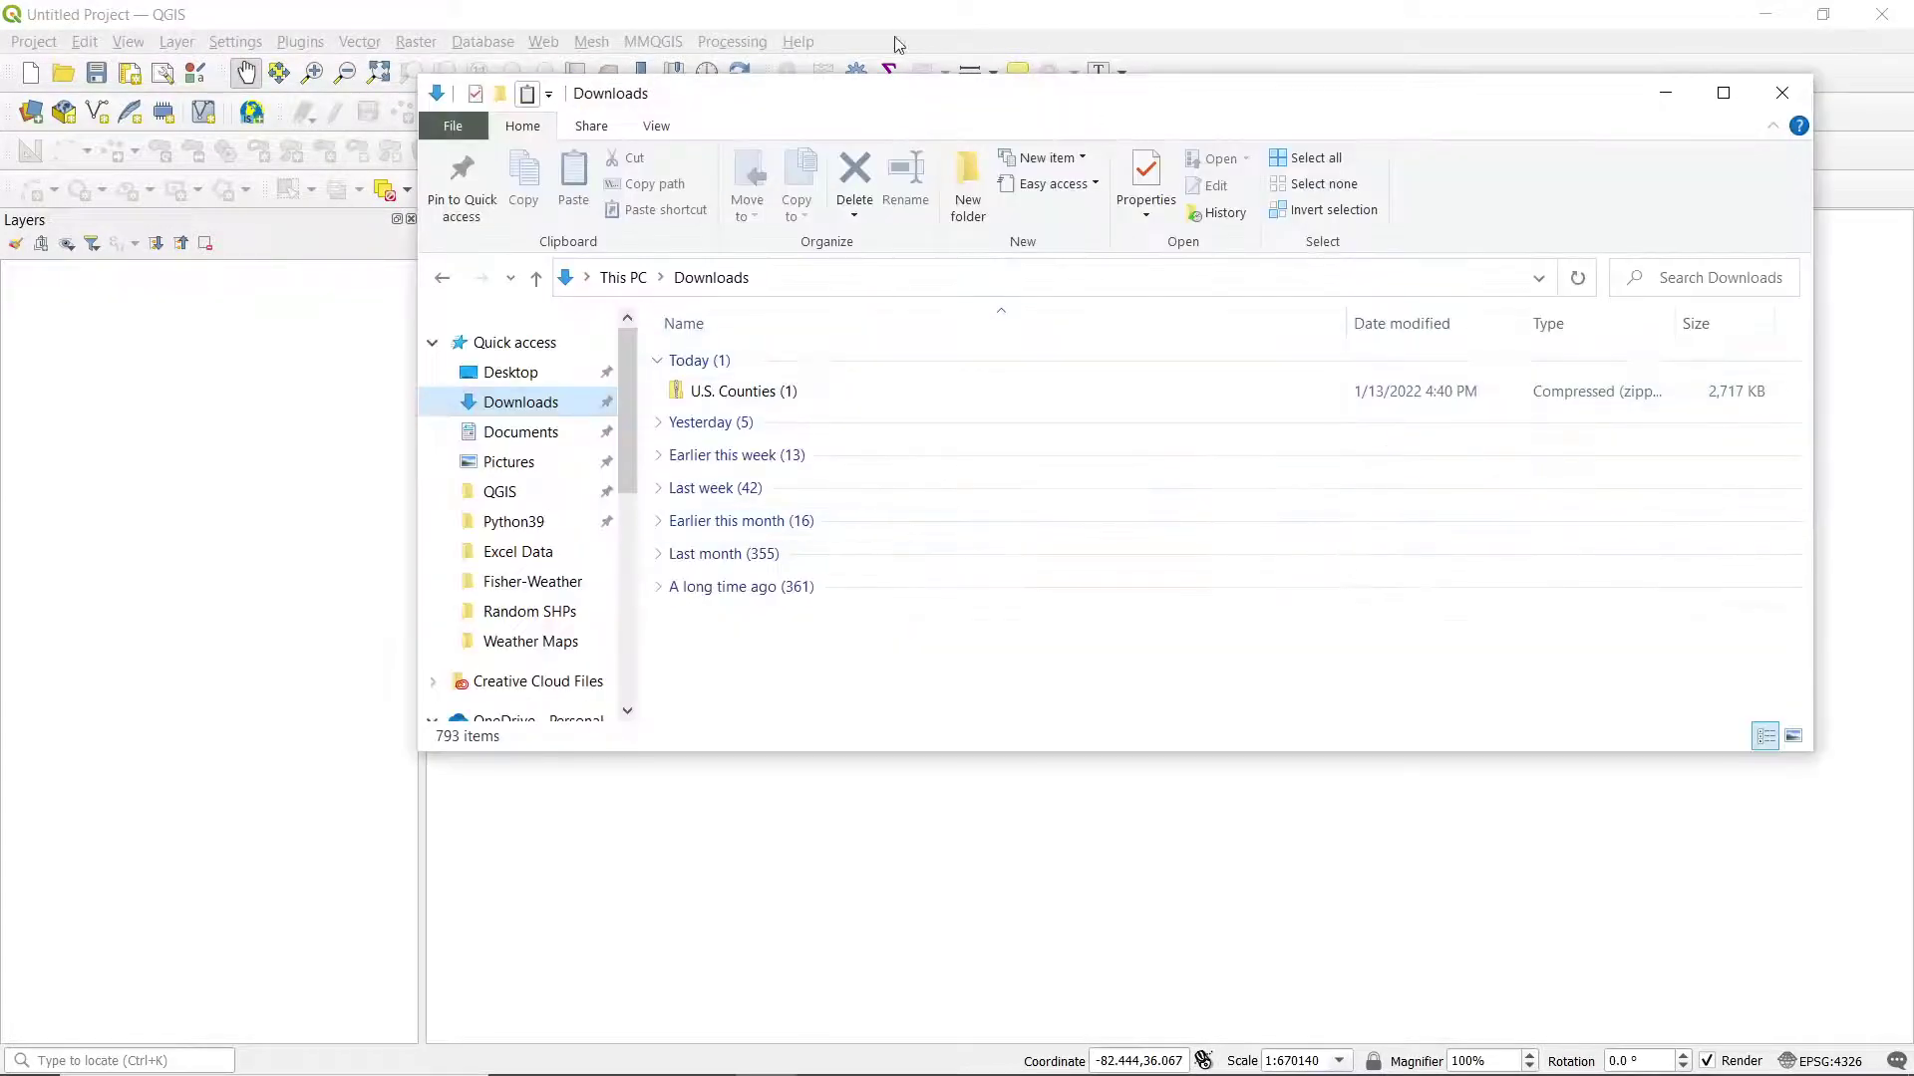
pyautogui.moveTo(735, 103); pyautogui.dragTo(899, 116)
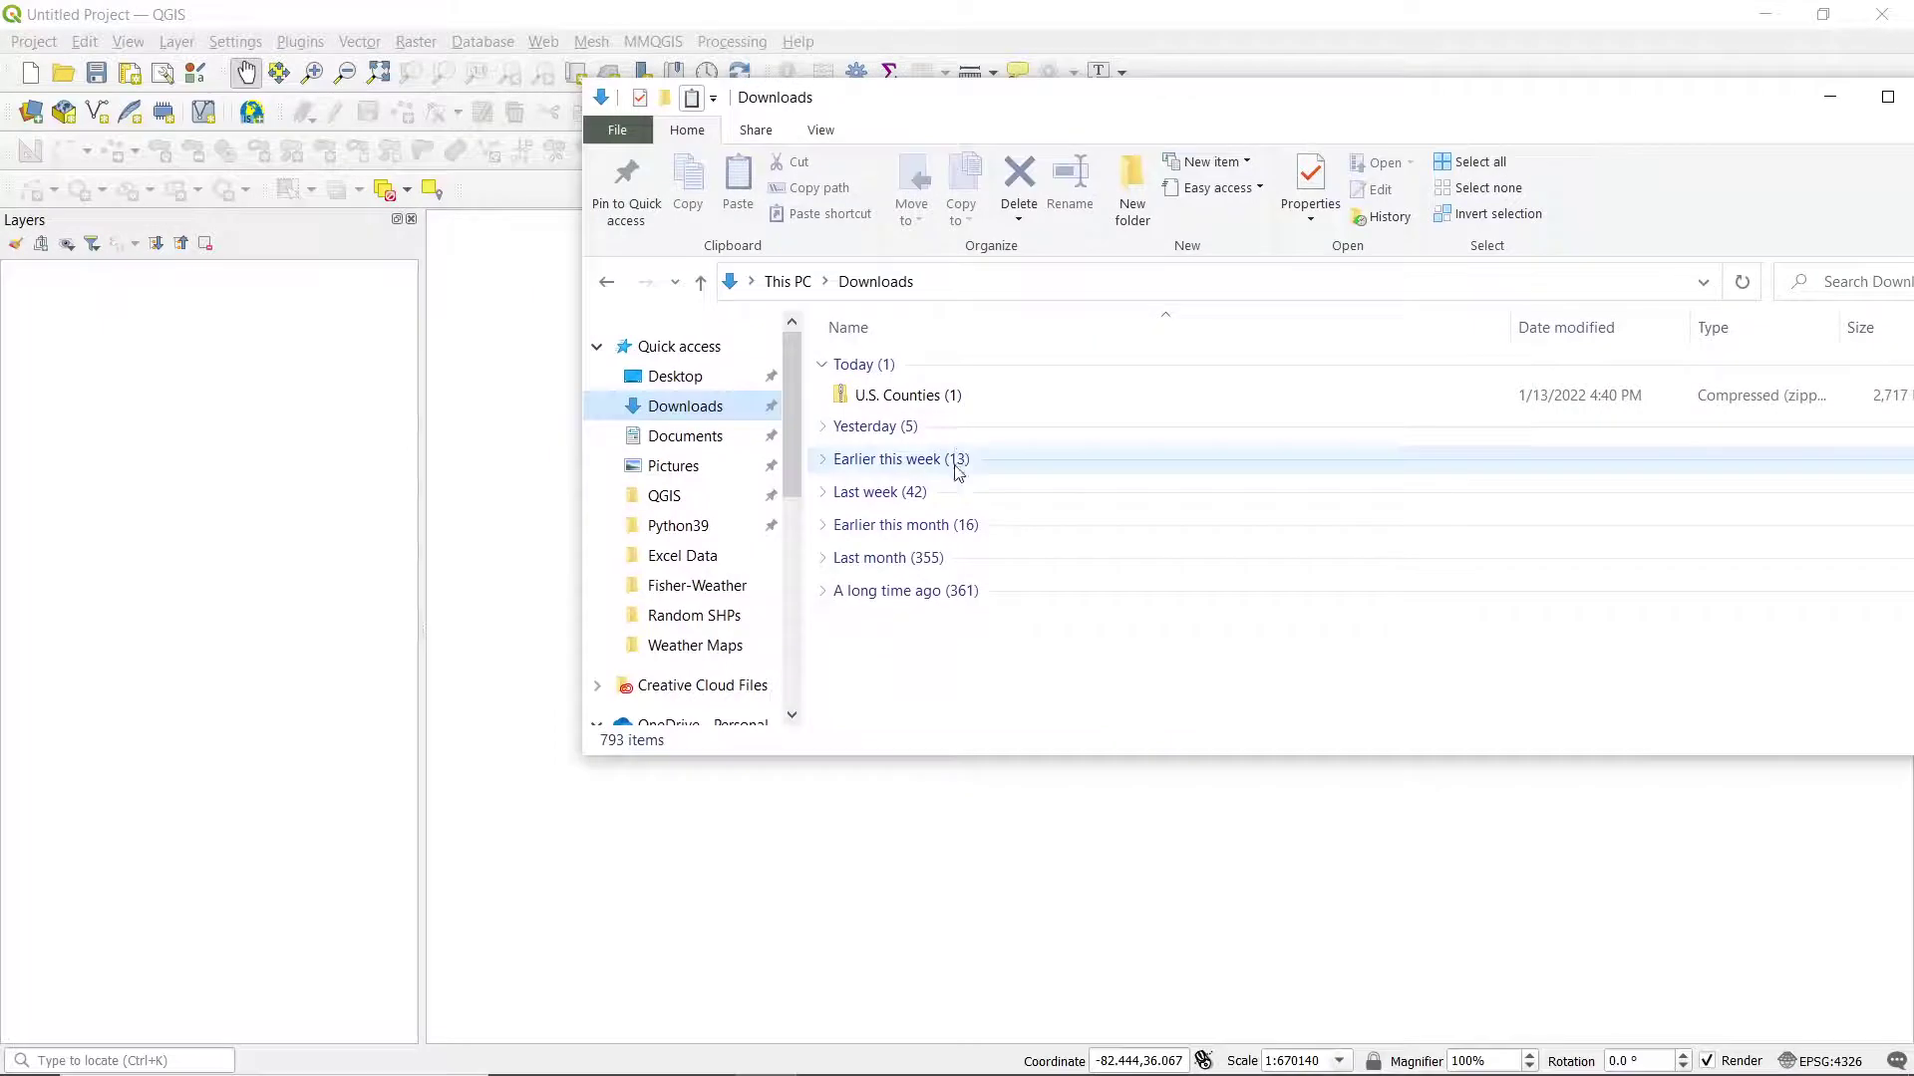
pyautogui.click(909, 402)
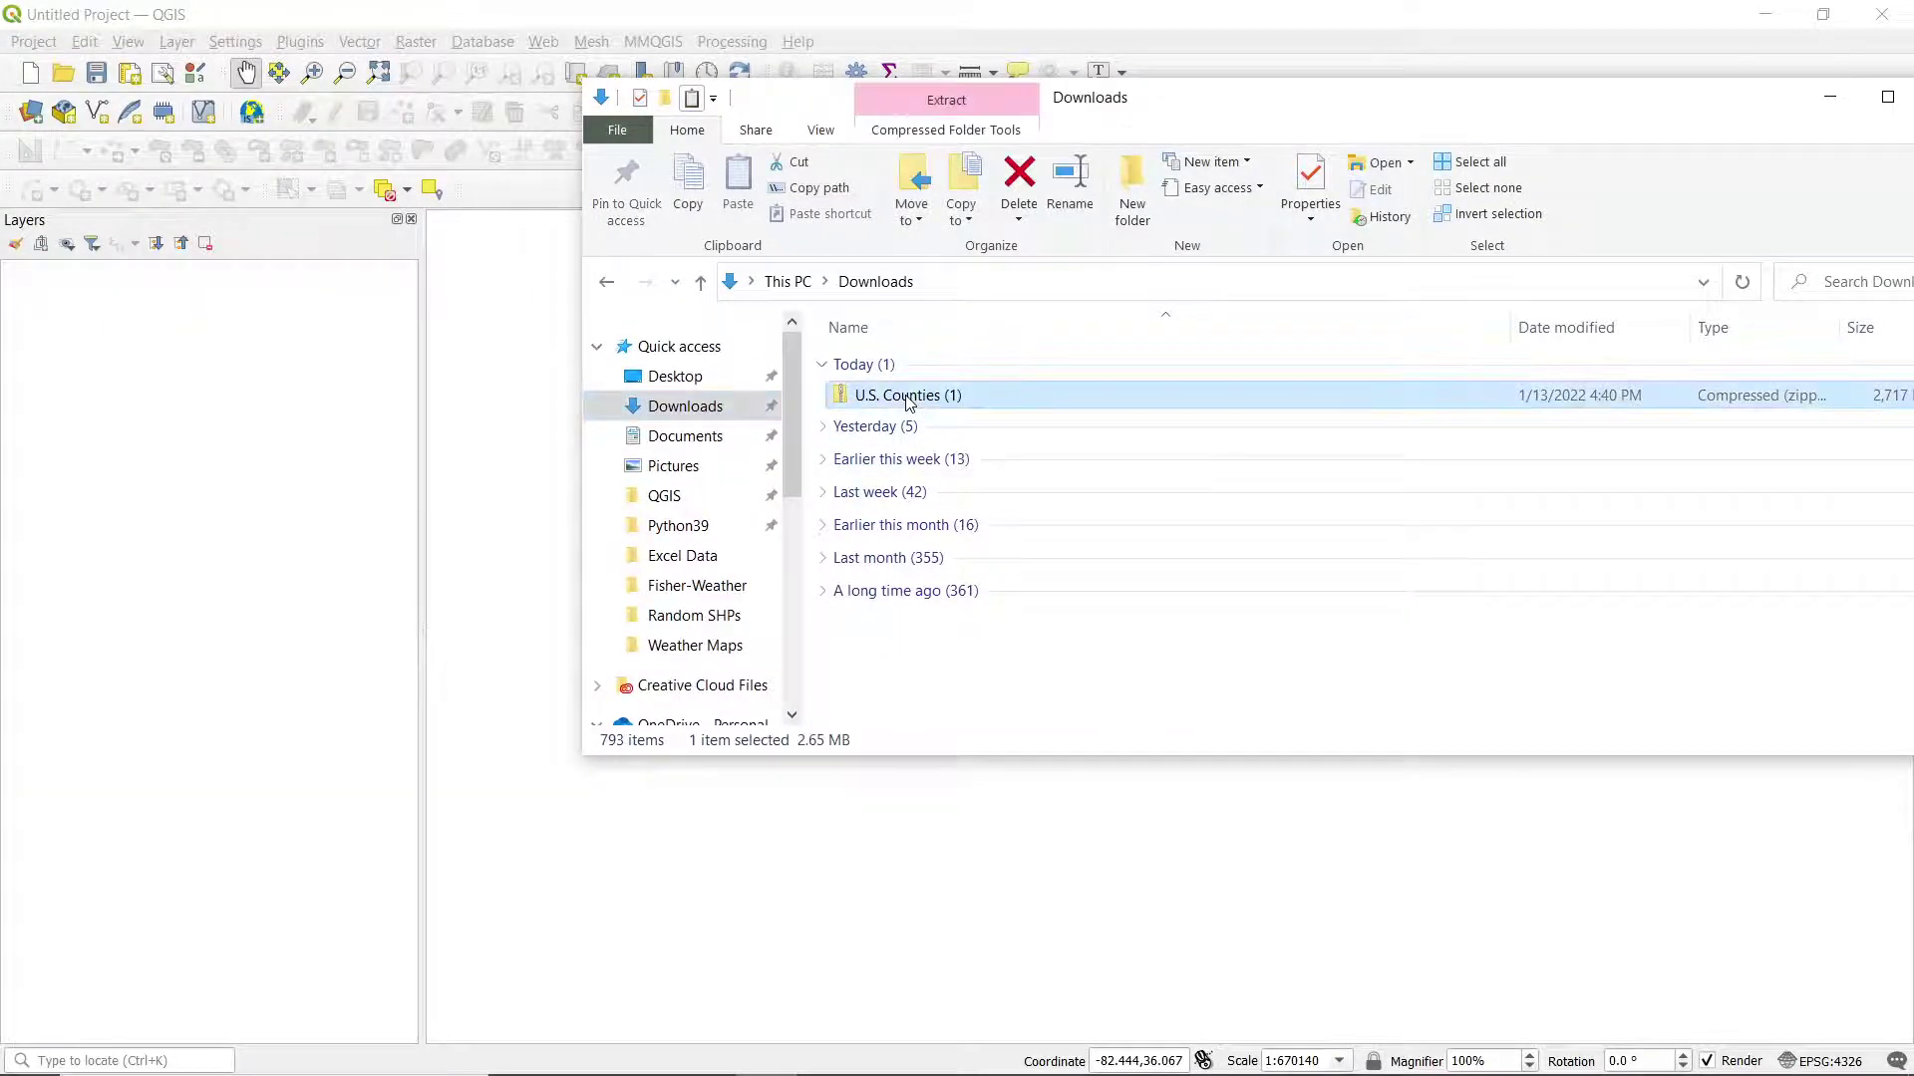
pyautogui.moveTo(909, 404); pyautogui.dragTo(506, 636)
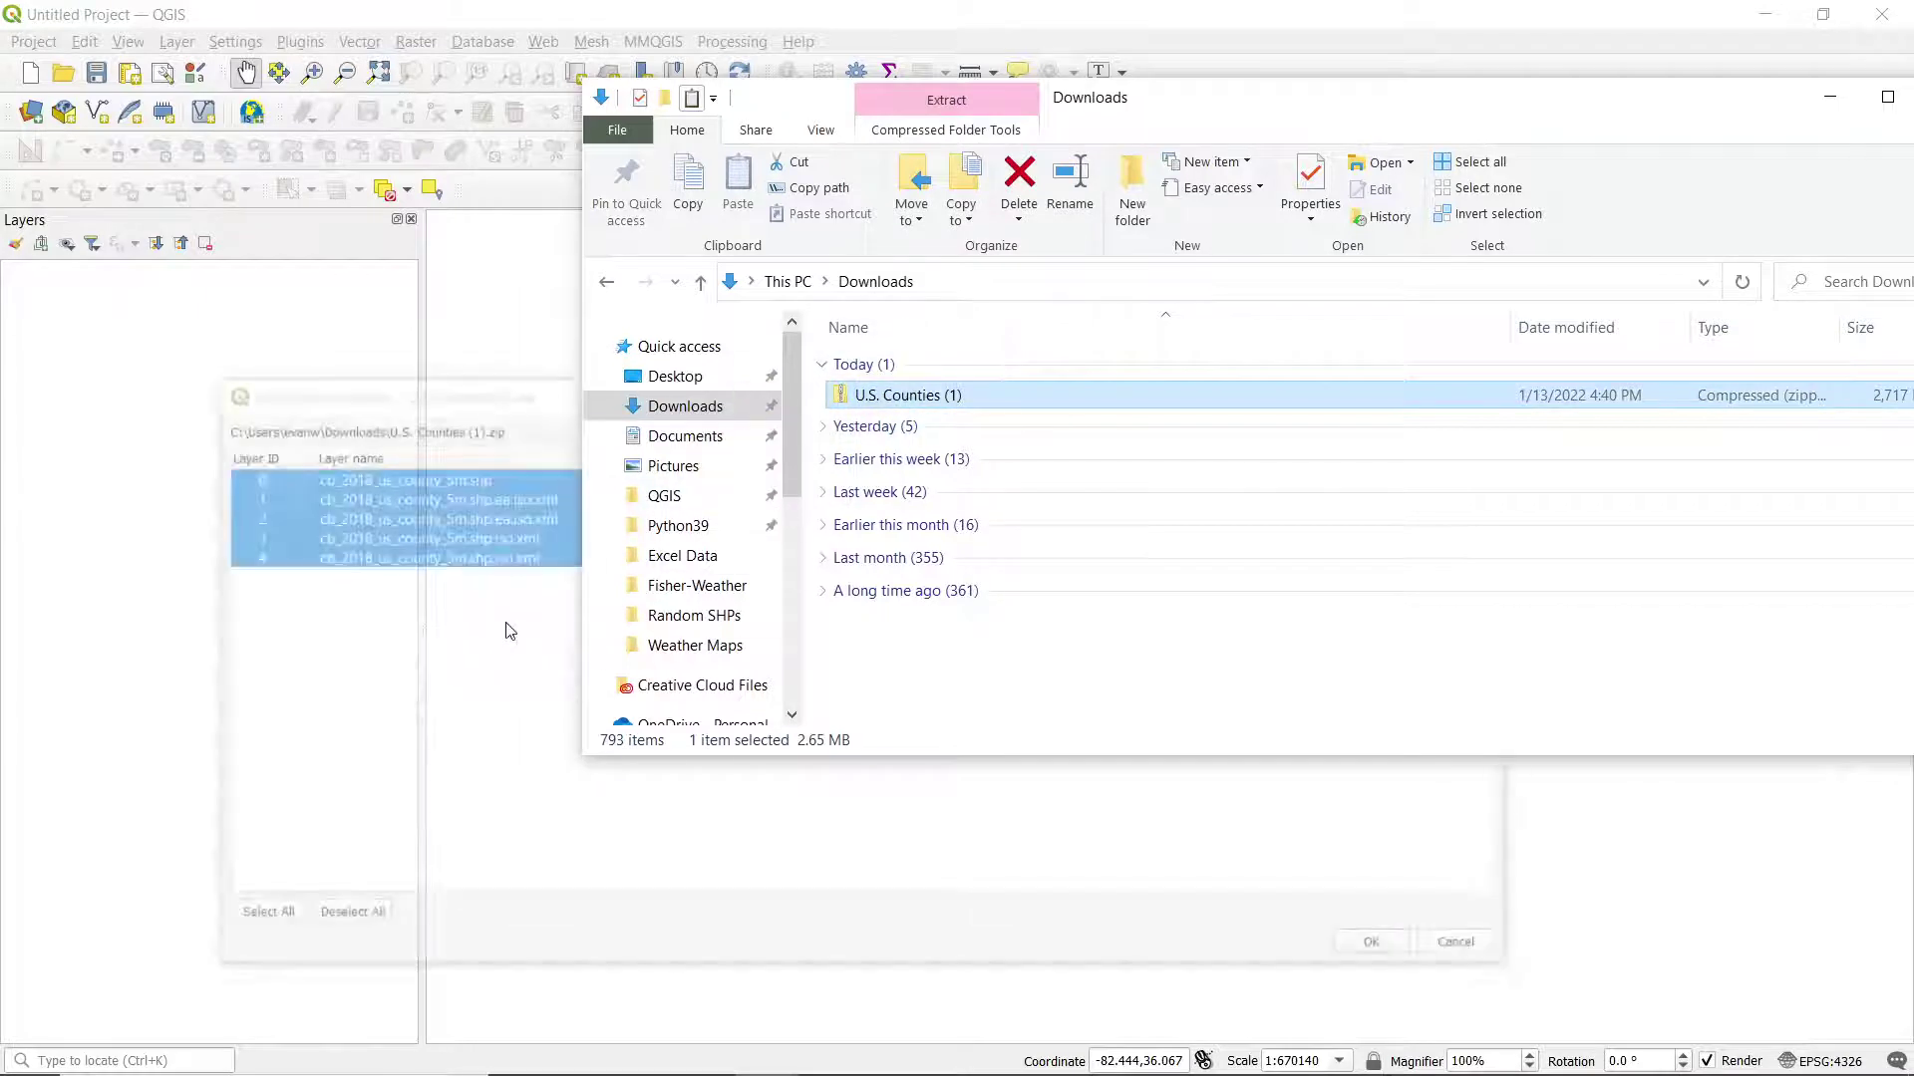
# Add only cb_2018_us_county_5m.shp as a layer, accepting the NAD83 to WGS 84 (1) transformation
pyautogui.hotkey('alt', 'Tab')
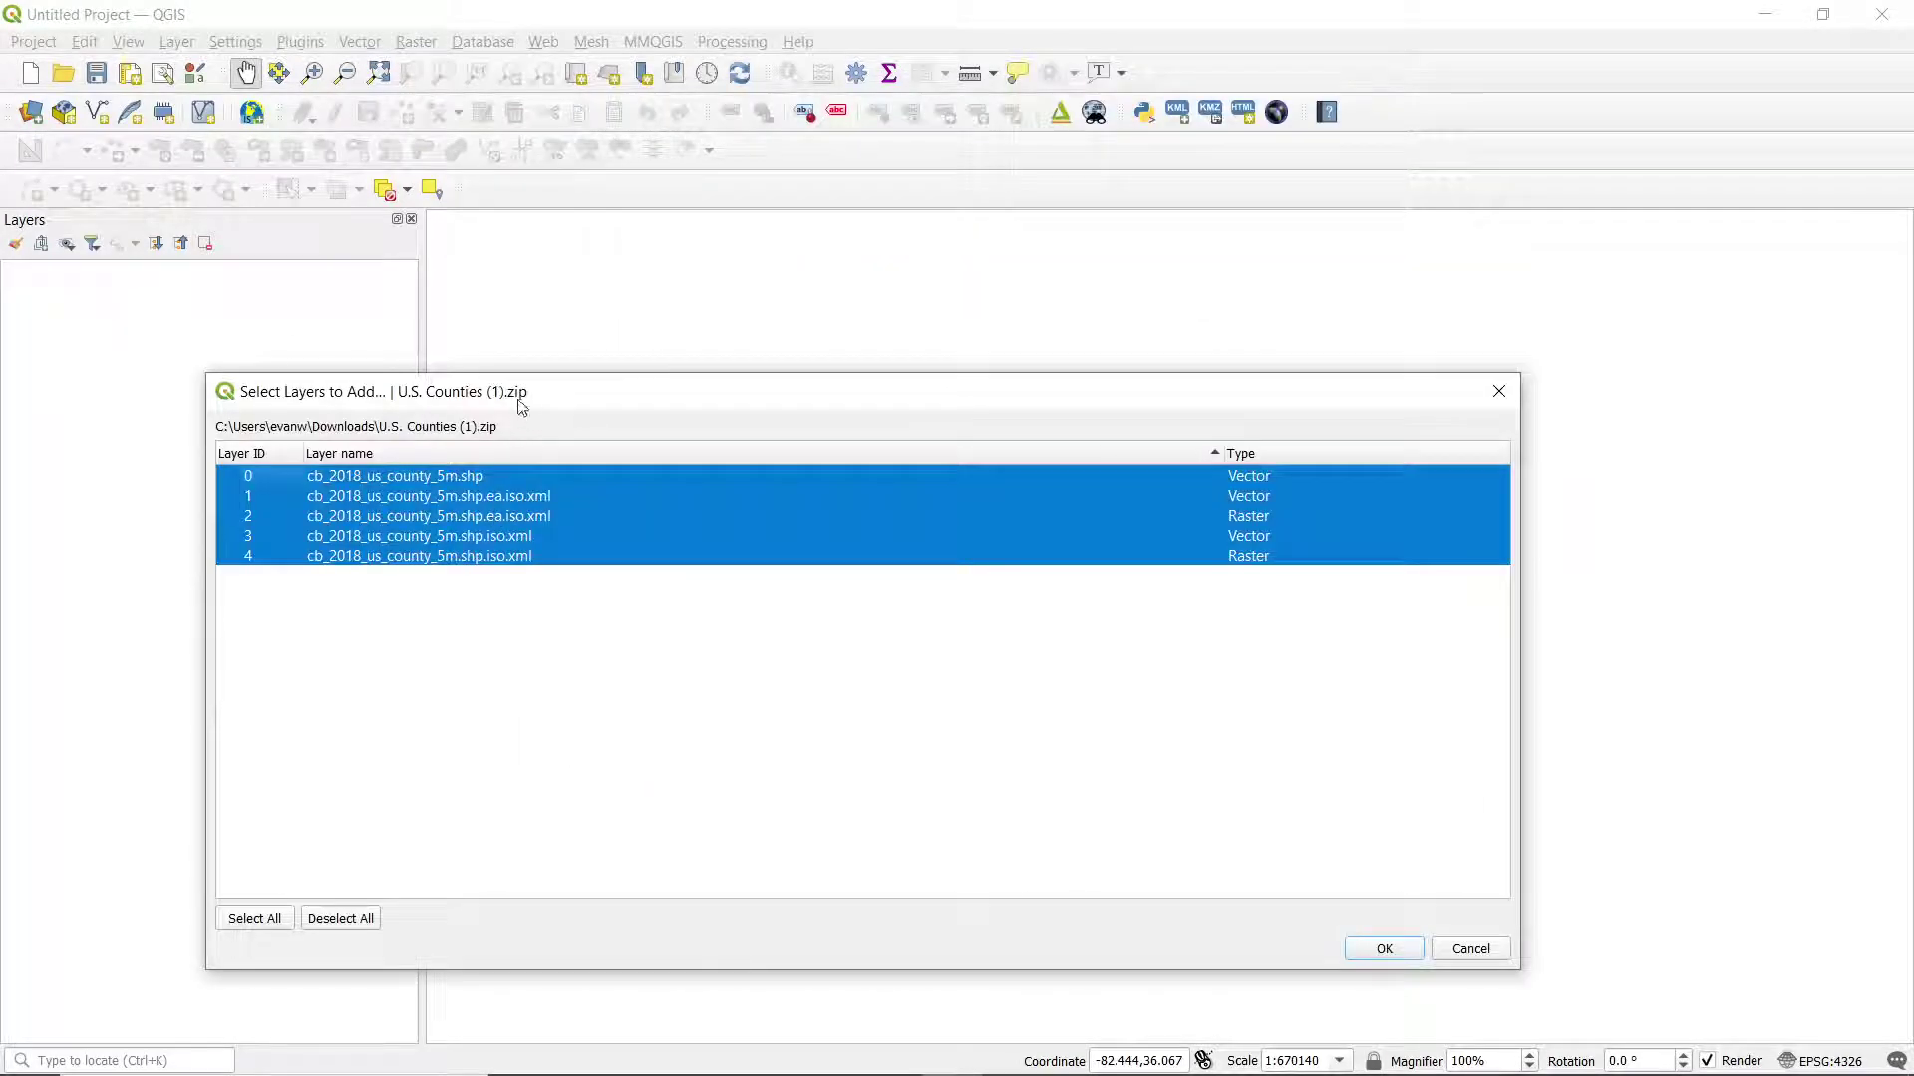
pyautogui.click(310, 480)
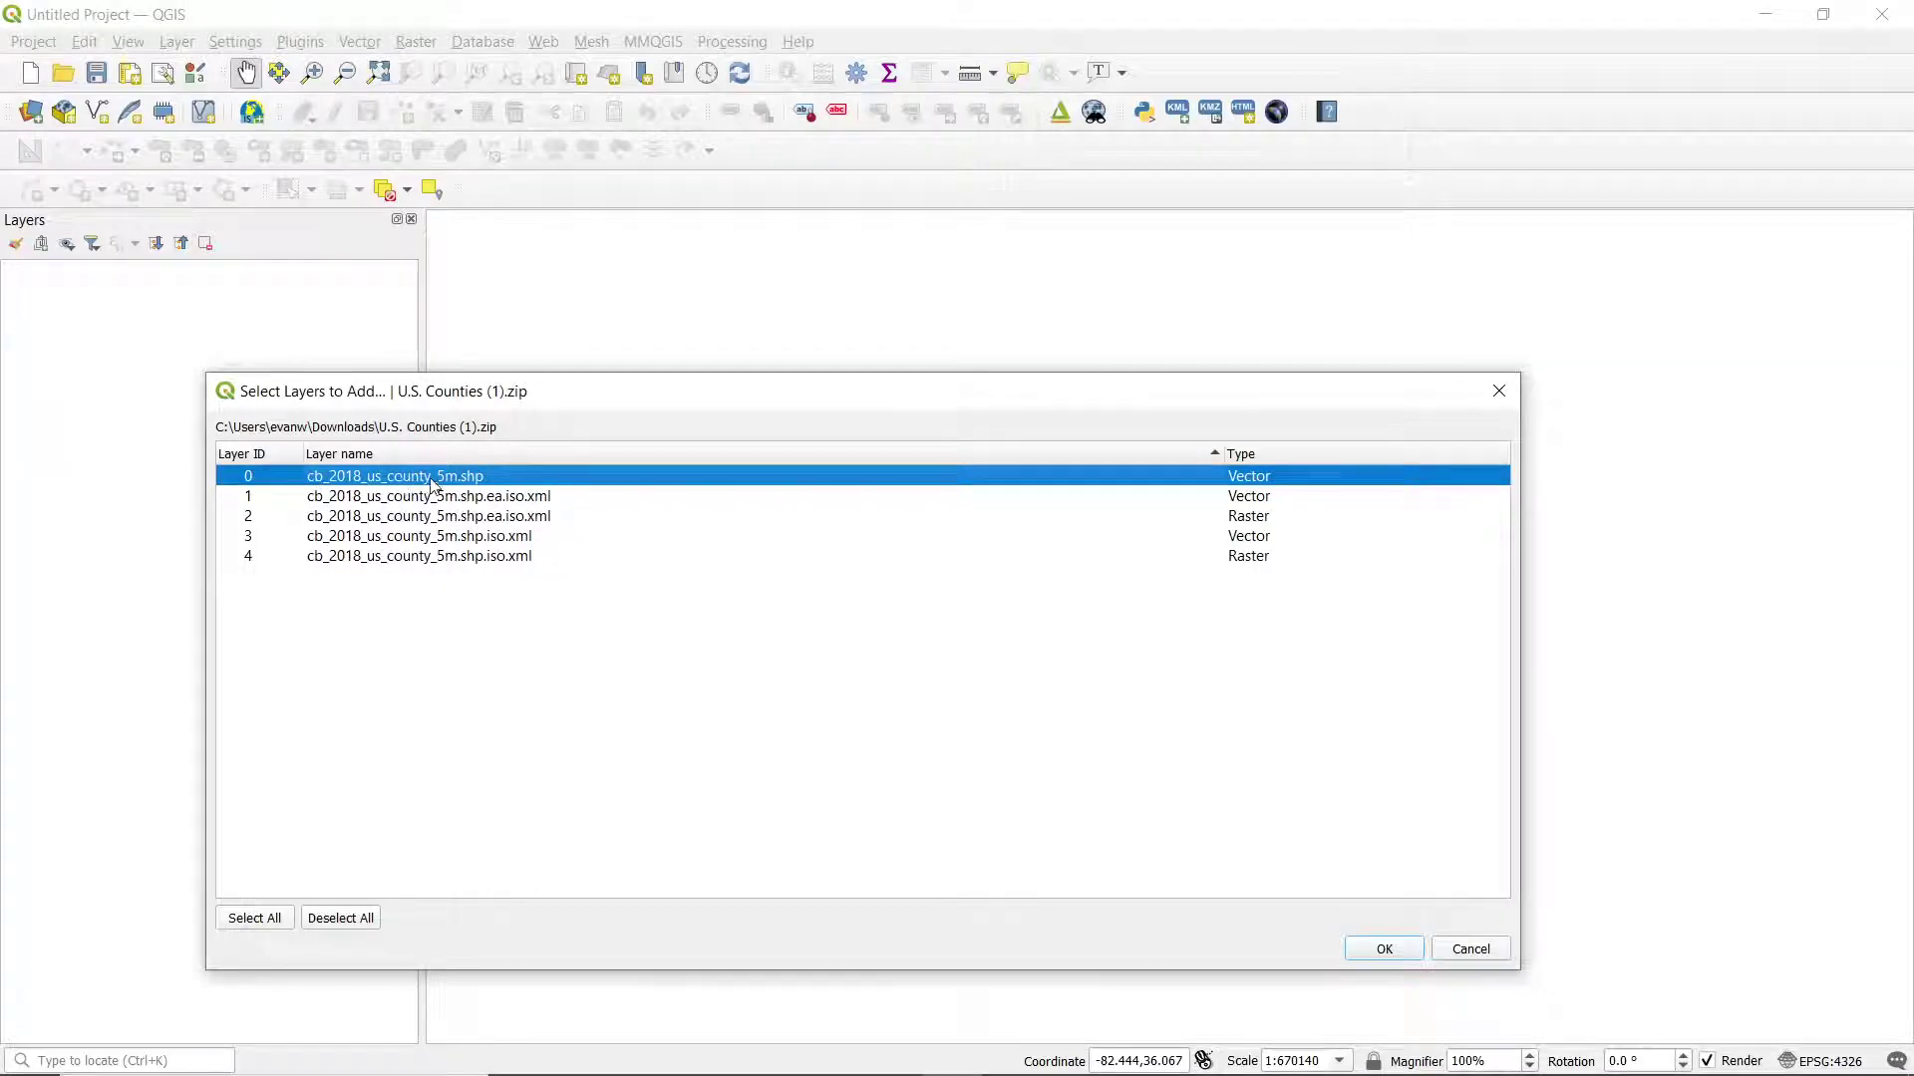
pyautogui.click(1386, 949)
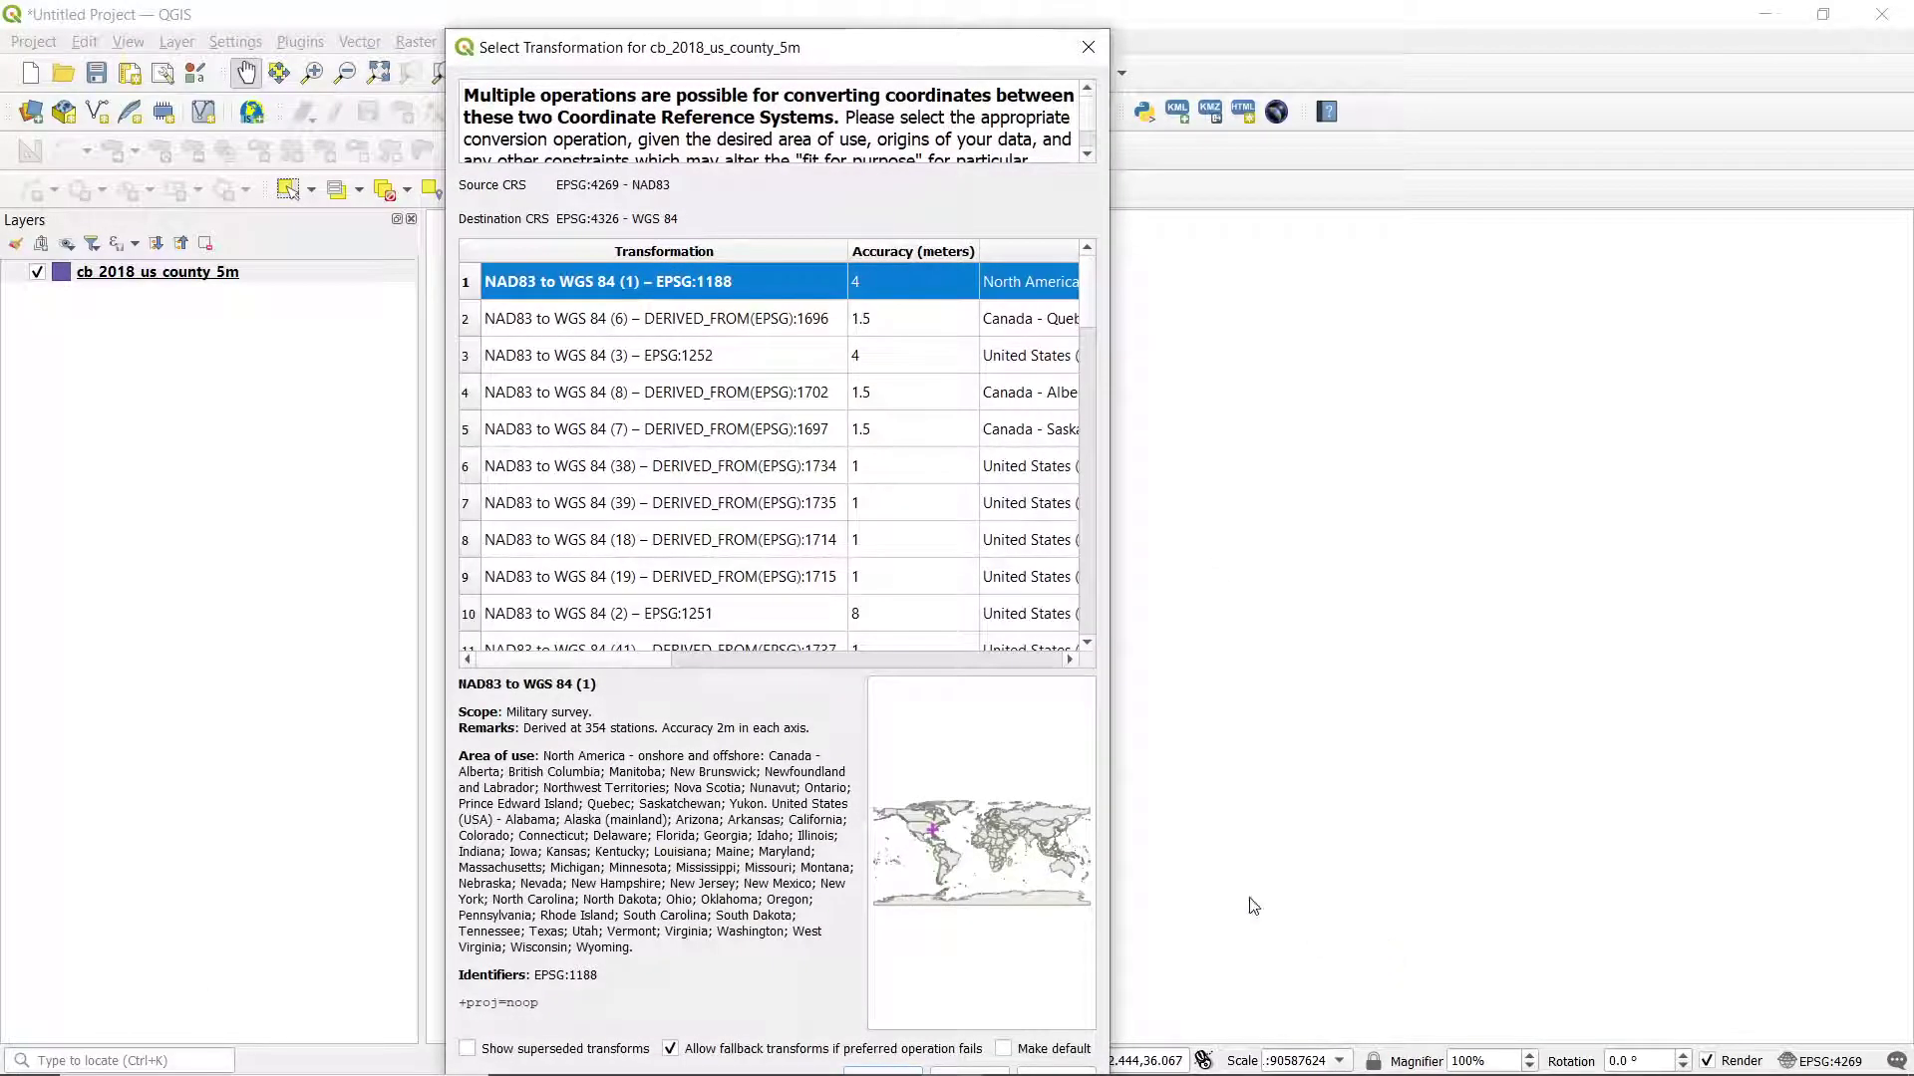
pyautogui.moveTo(816, 33); pyautogui.dragTo(727, 79)
pyautogui.click(795, 1013)
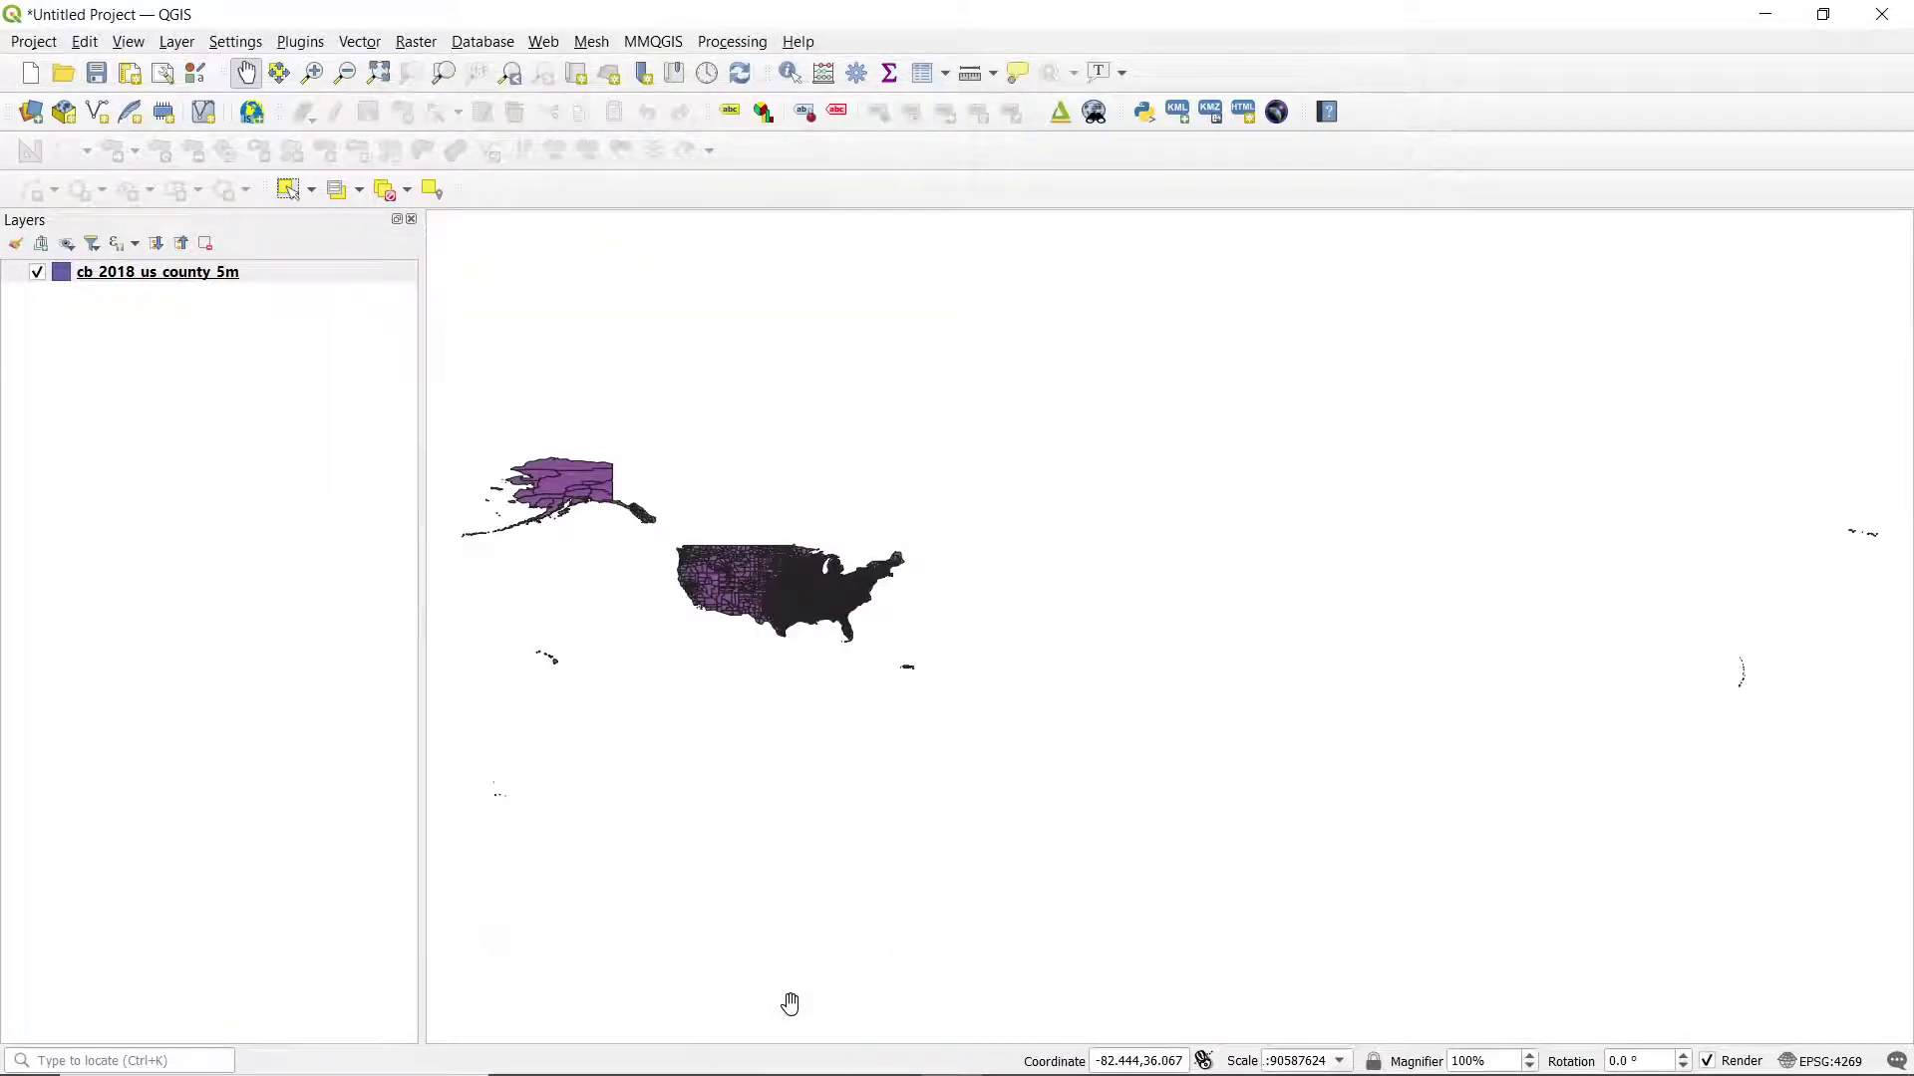
# Zoom the map to North Carolina and make cb_2018_us_county_5m the active layer
pyautogui.scroll(3, 792, 604)
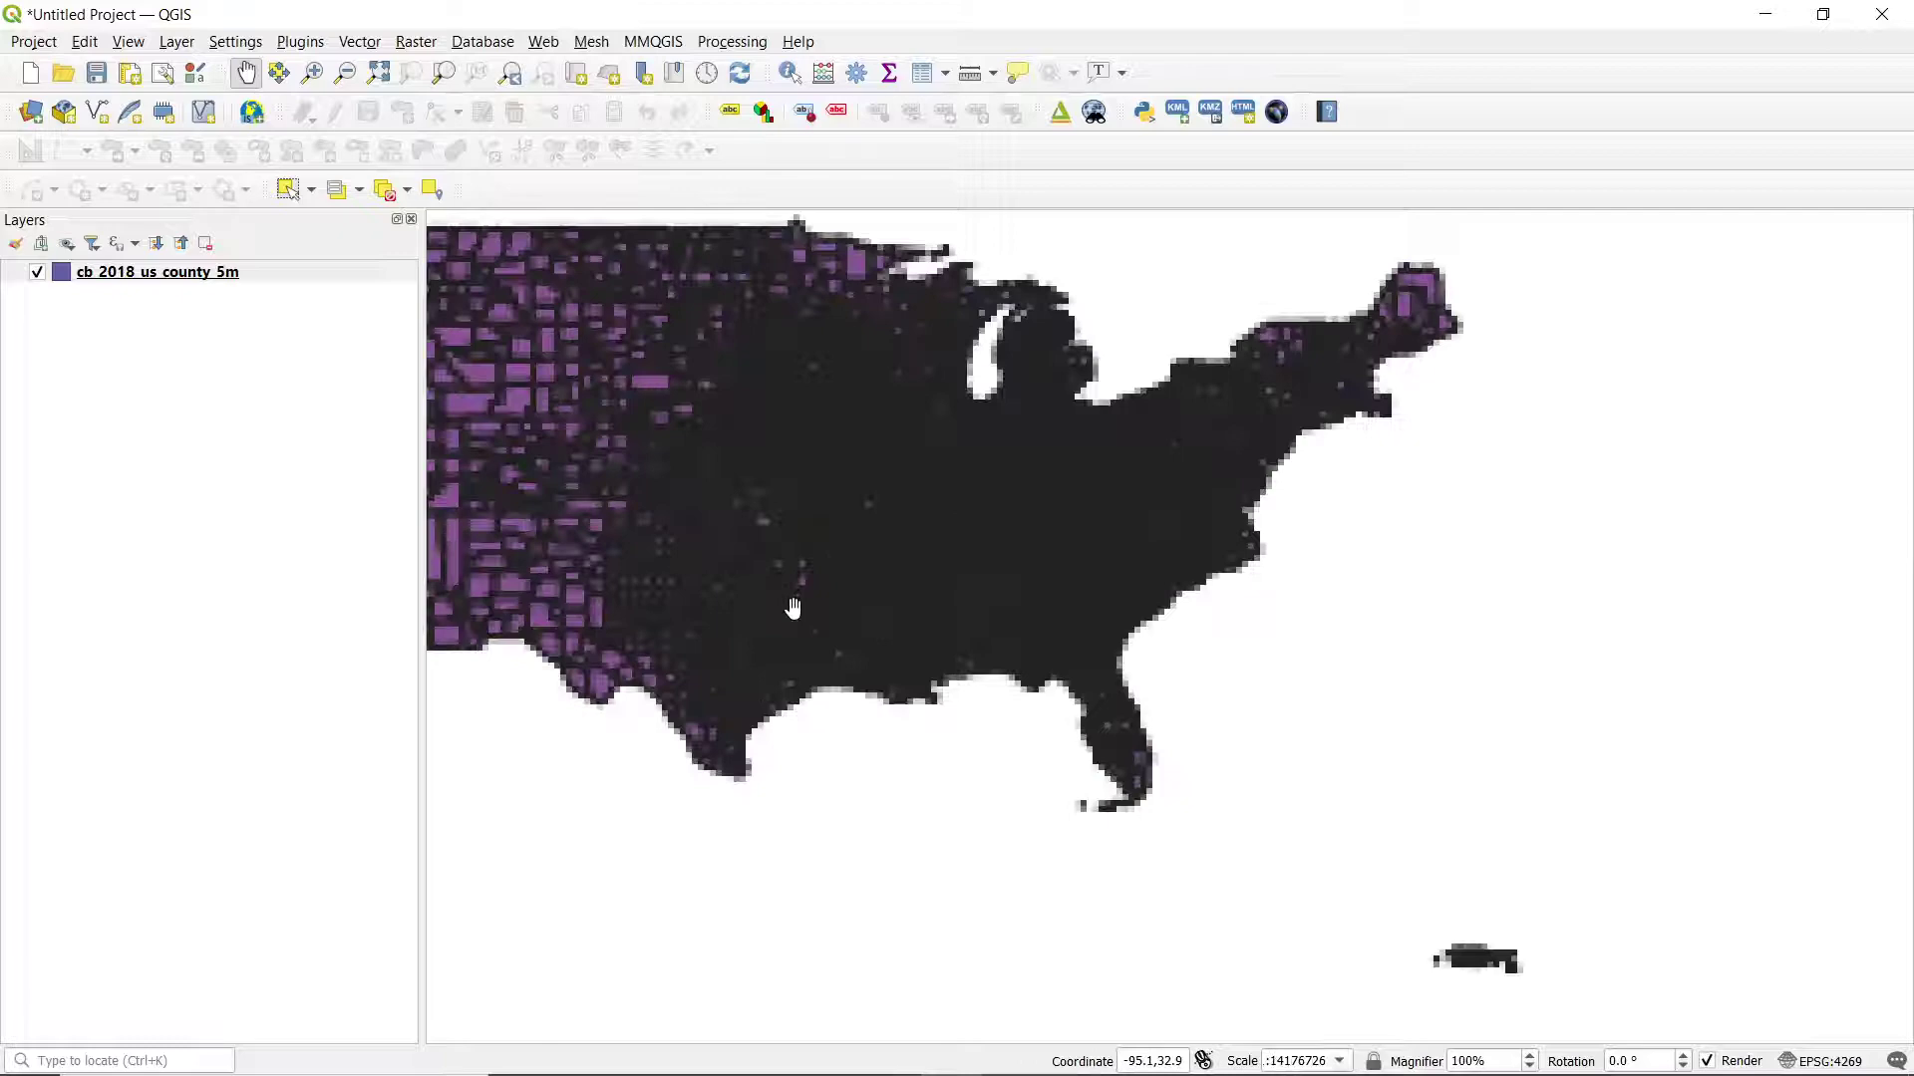
pyautogui.scroll(1, 1172, 543)
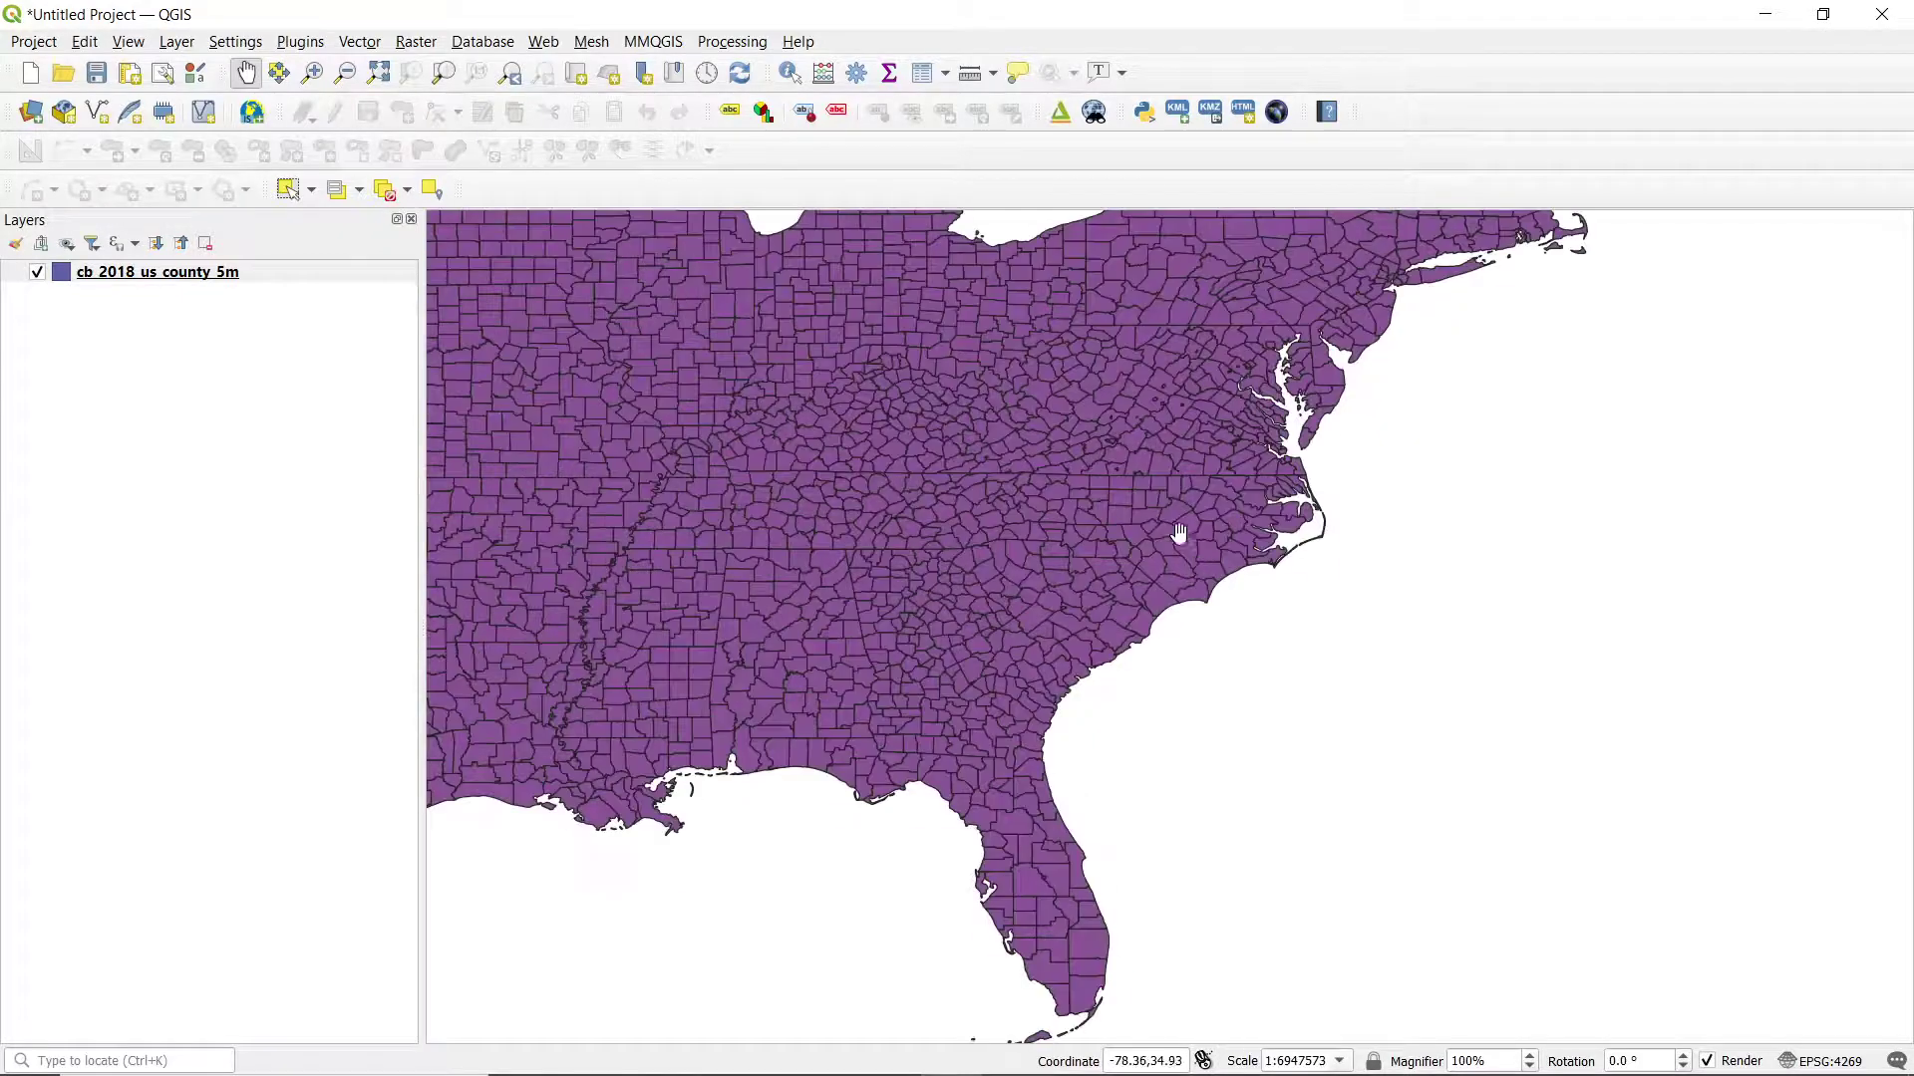
pyautogui.moveTo(1186, 566); pyautogui.dragTo(1004, 498)
pyautogui.scroll(1, 1004, 498)
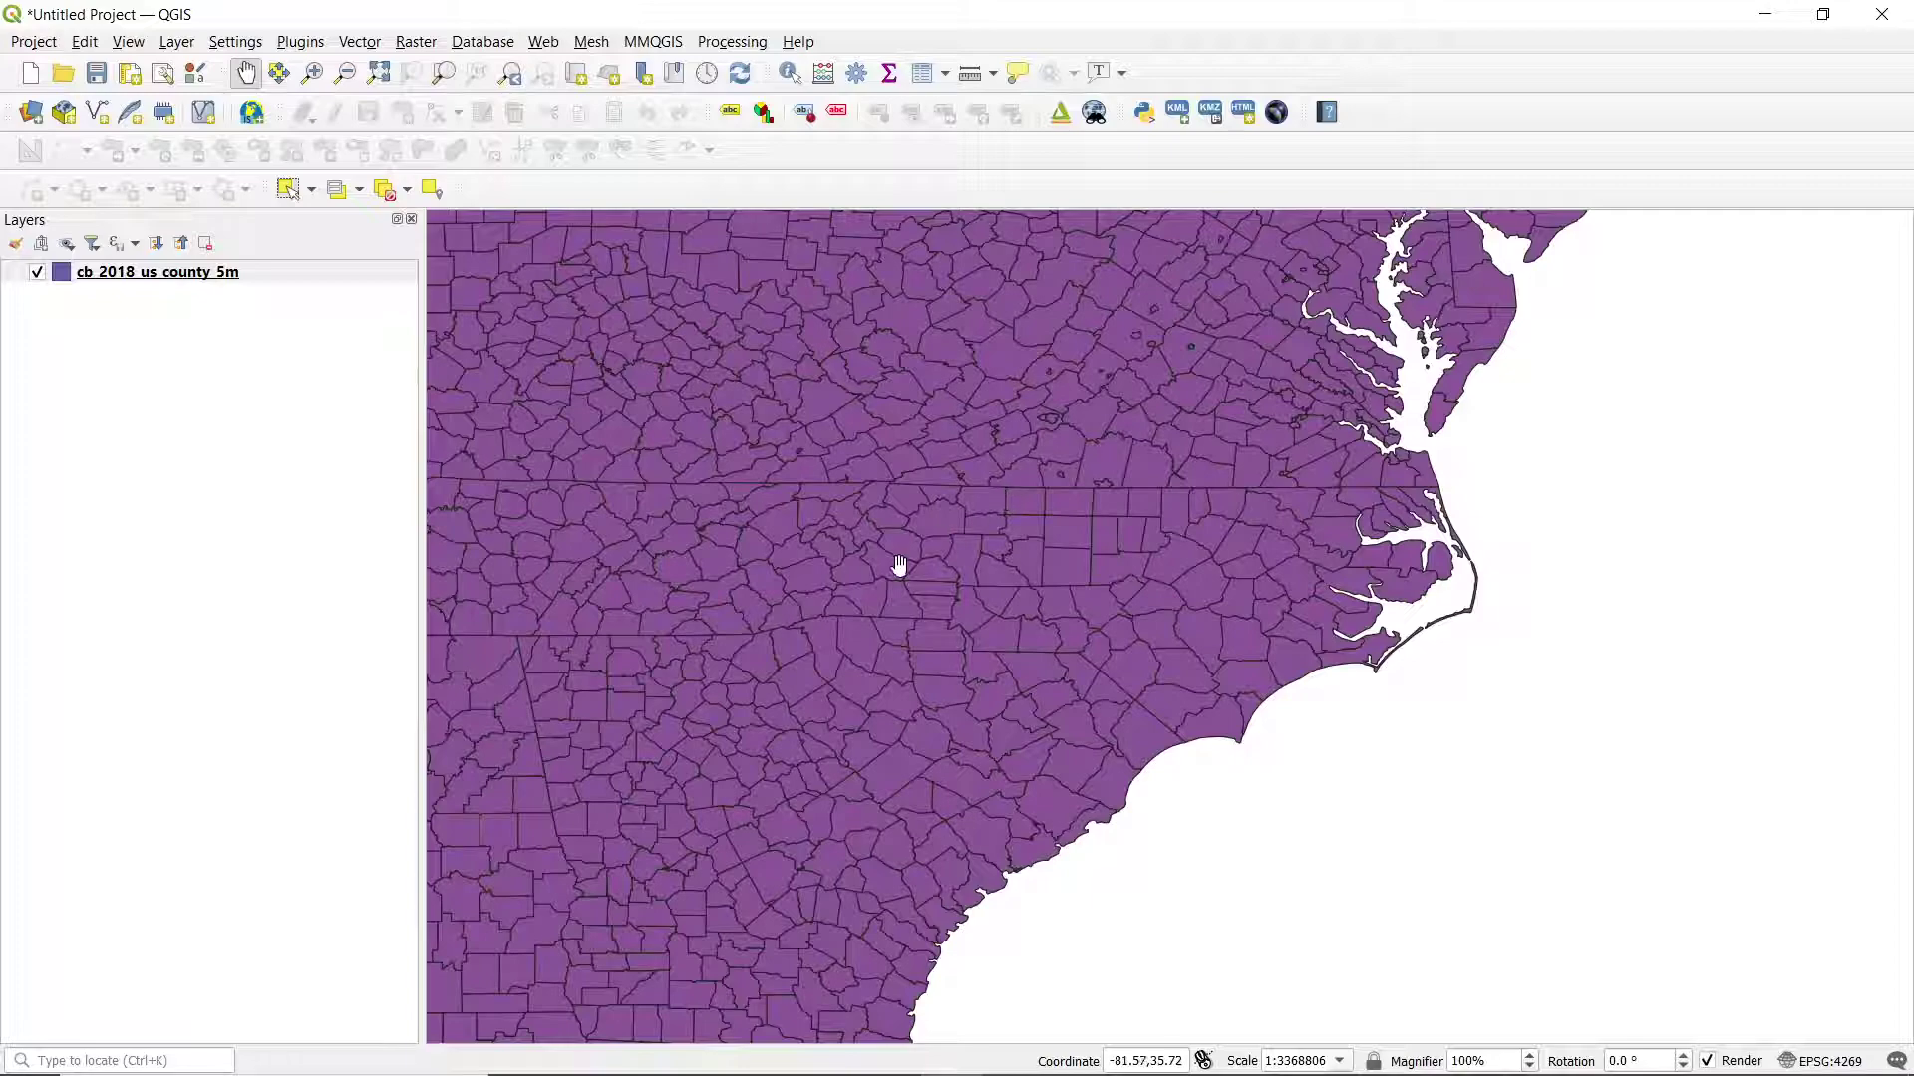
pyautogui.moveTo(897, 564); pyautogui.dragTo(1110, 517)
pyautogui.scroll(-2, 1096, 528)
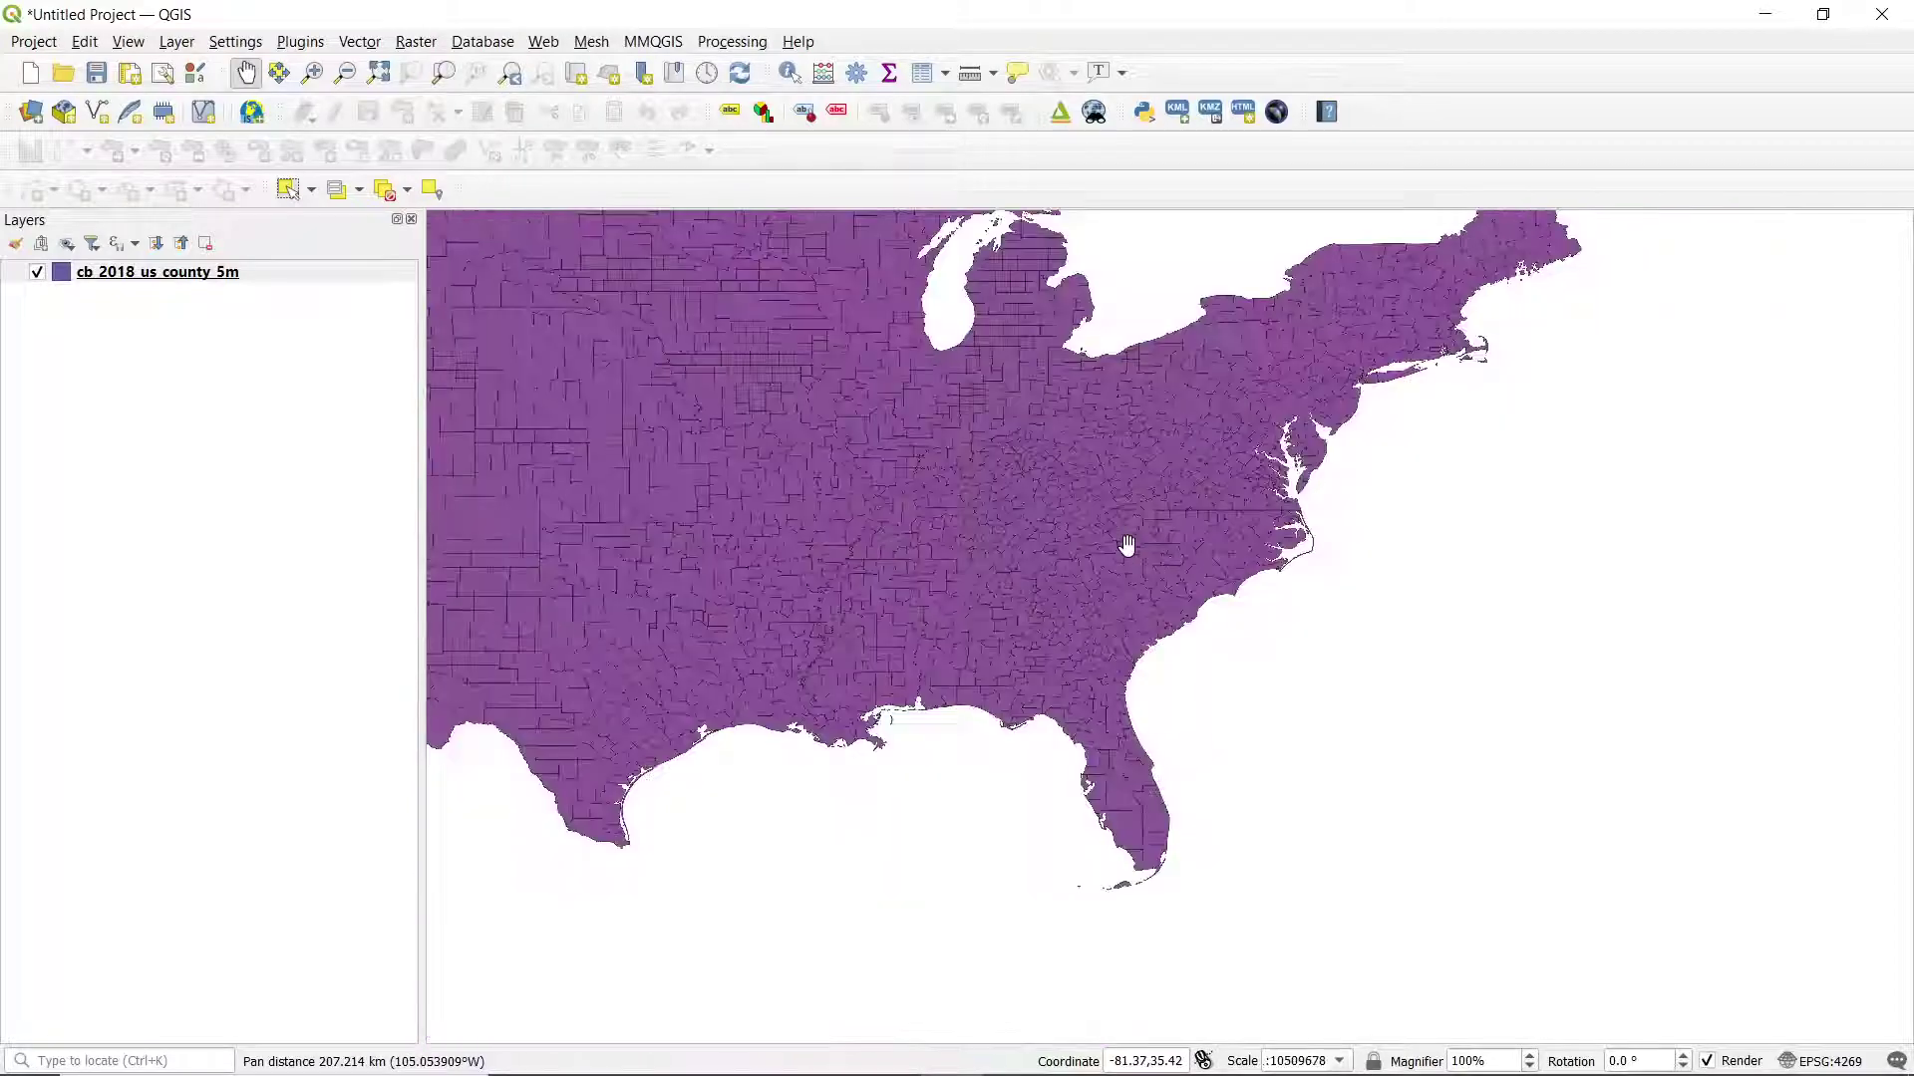
pyautogui.scroll(2, 1142, 537)
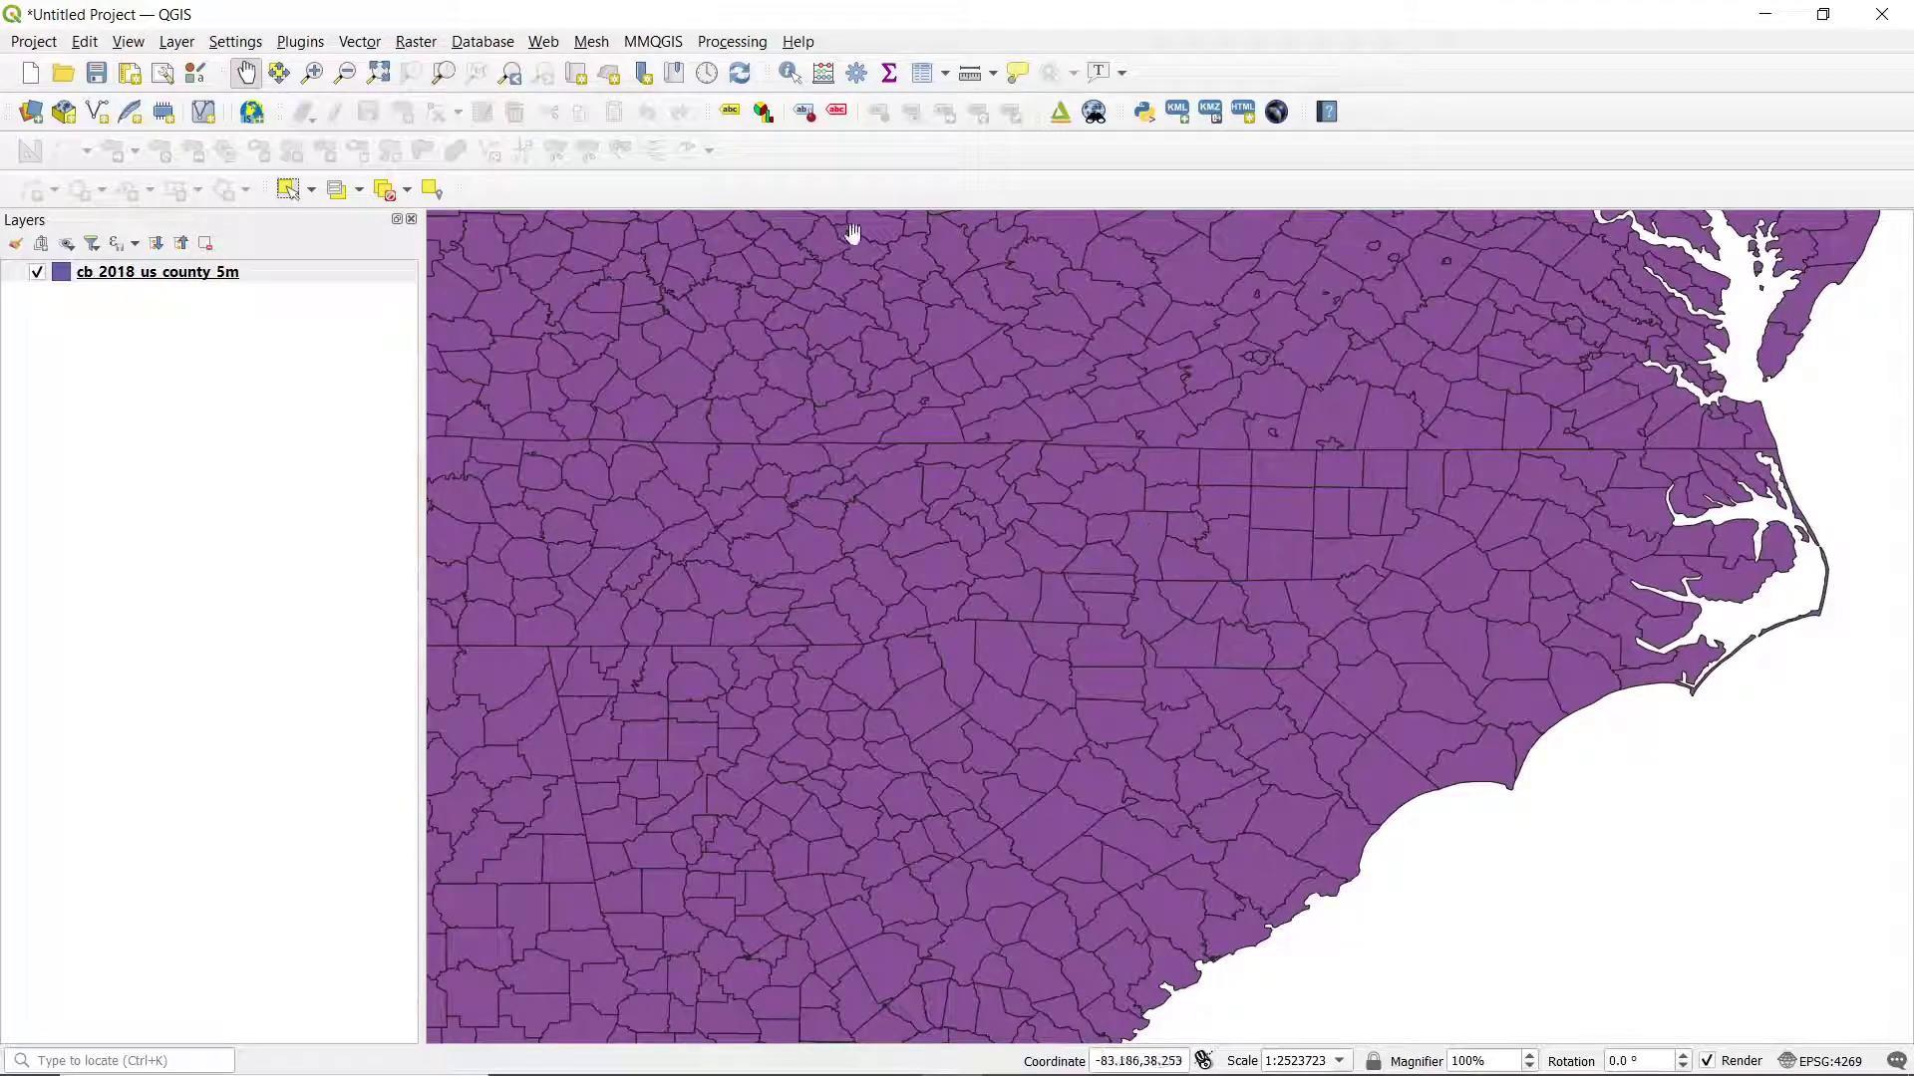
pyautogui.click(287, 283)
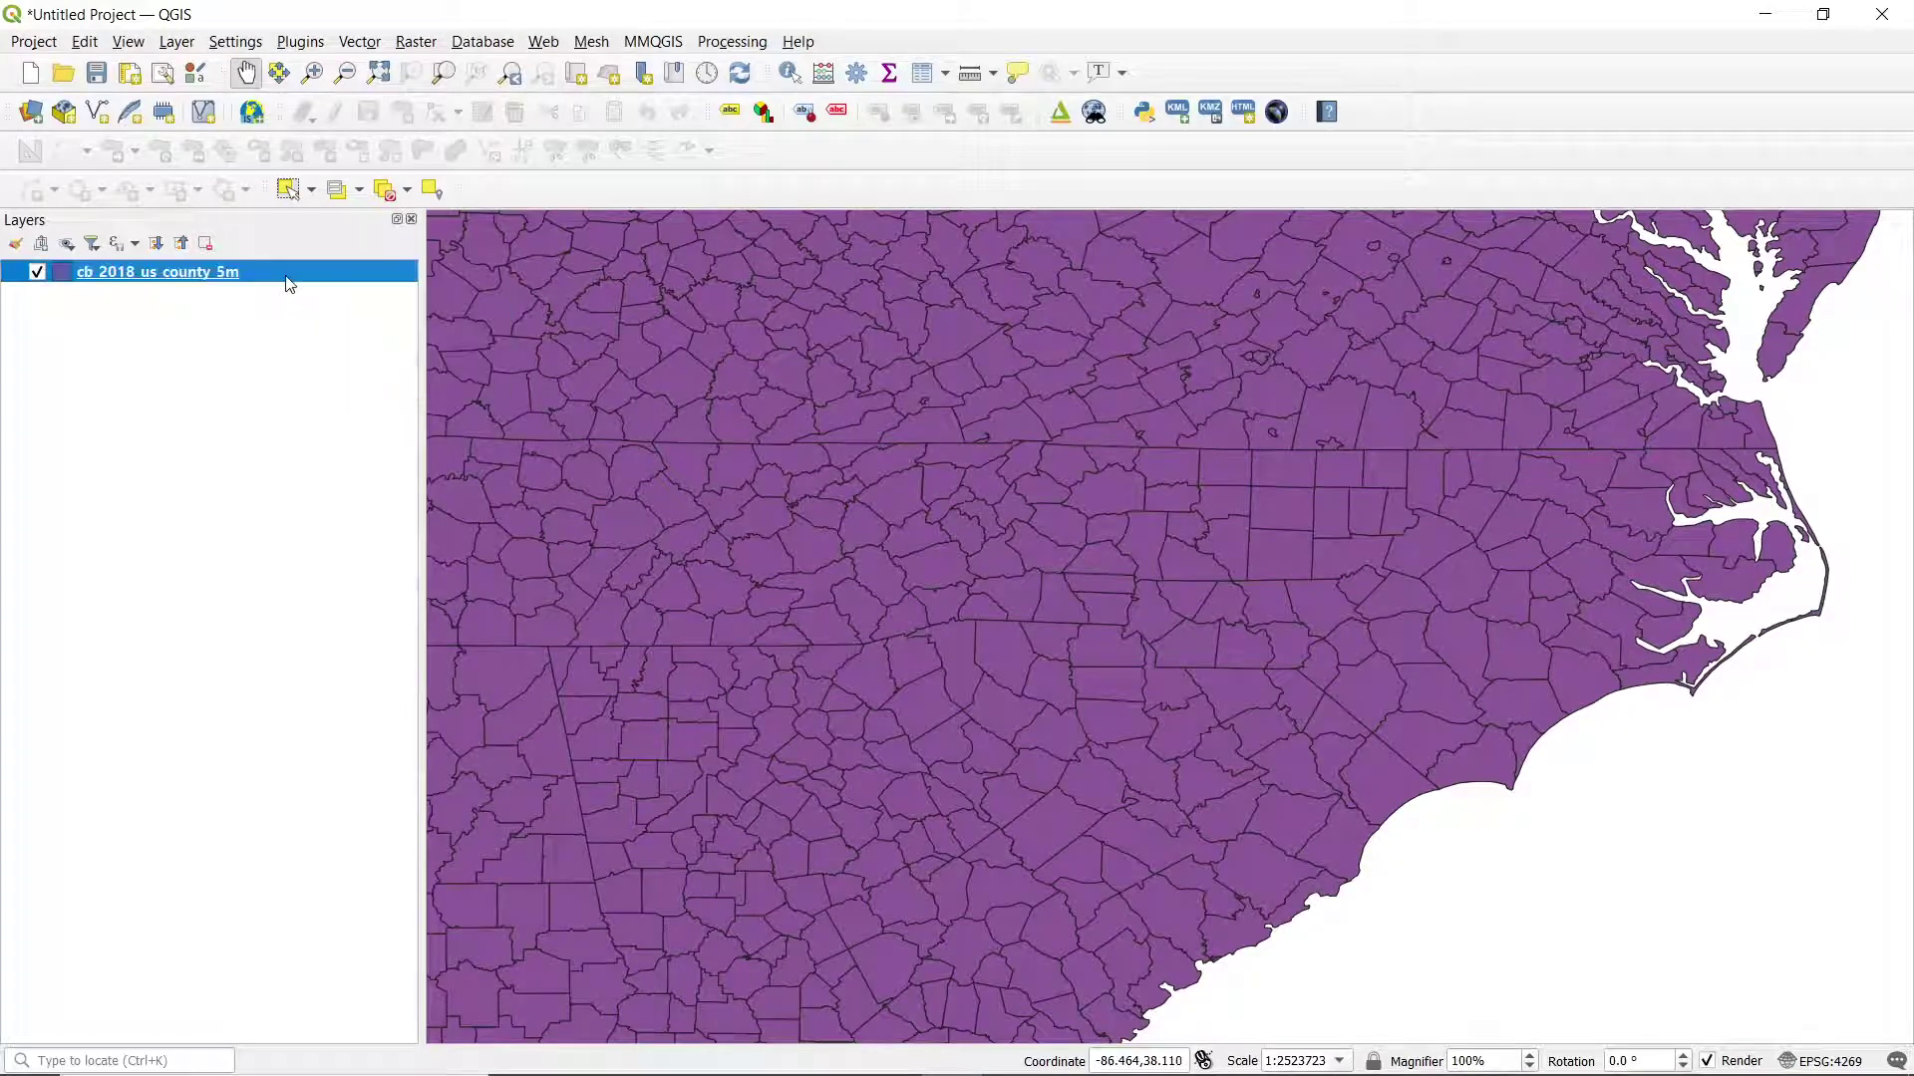
# Select Buncombe County and the mountain counties around it, extending northeast
pyautogui.click(289, 193)
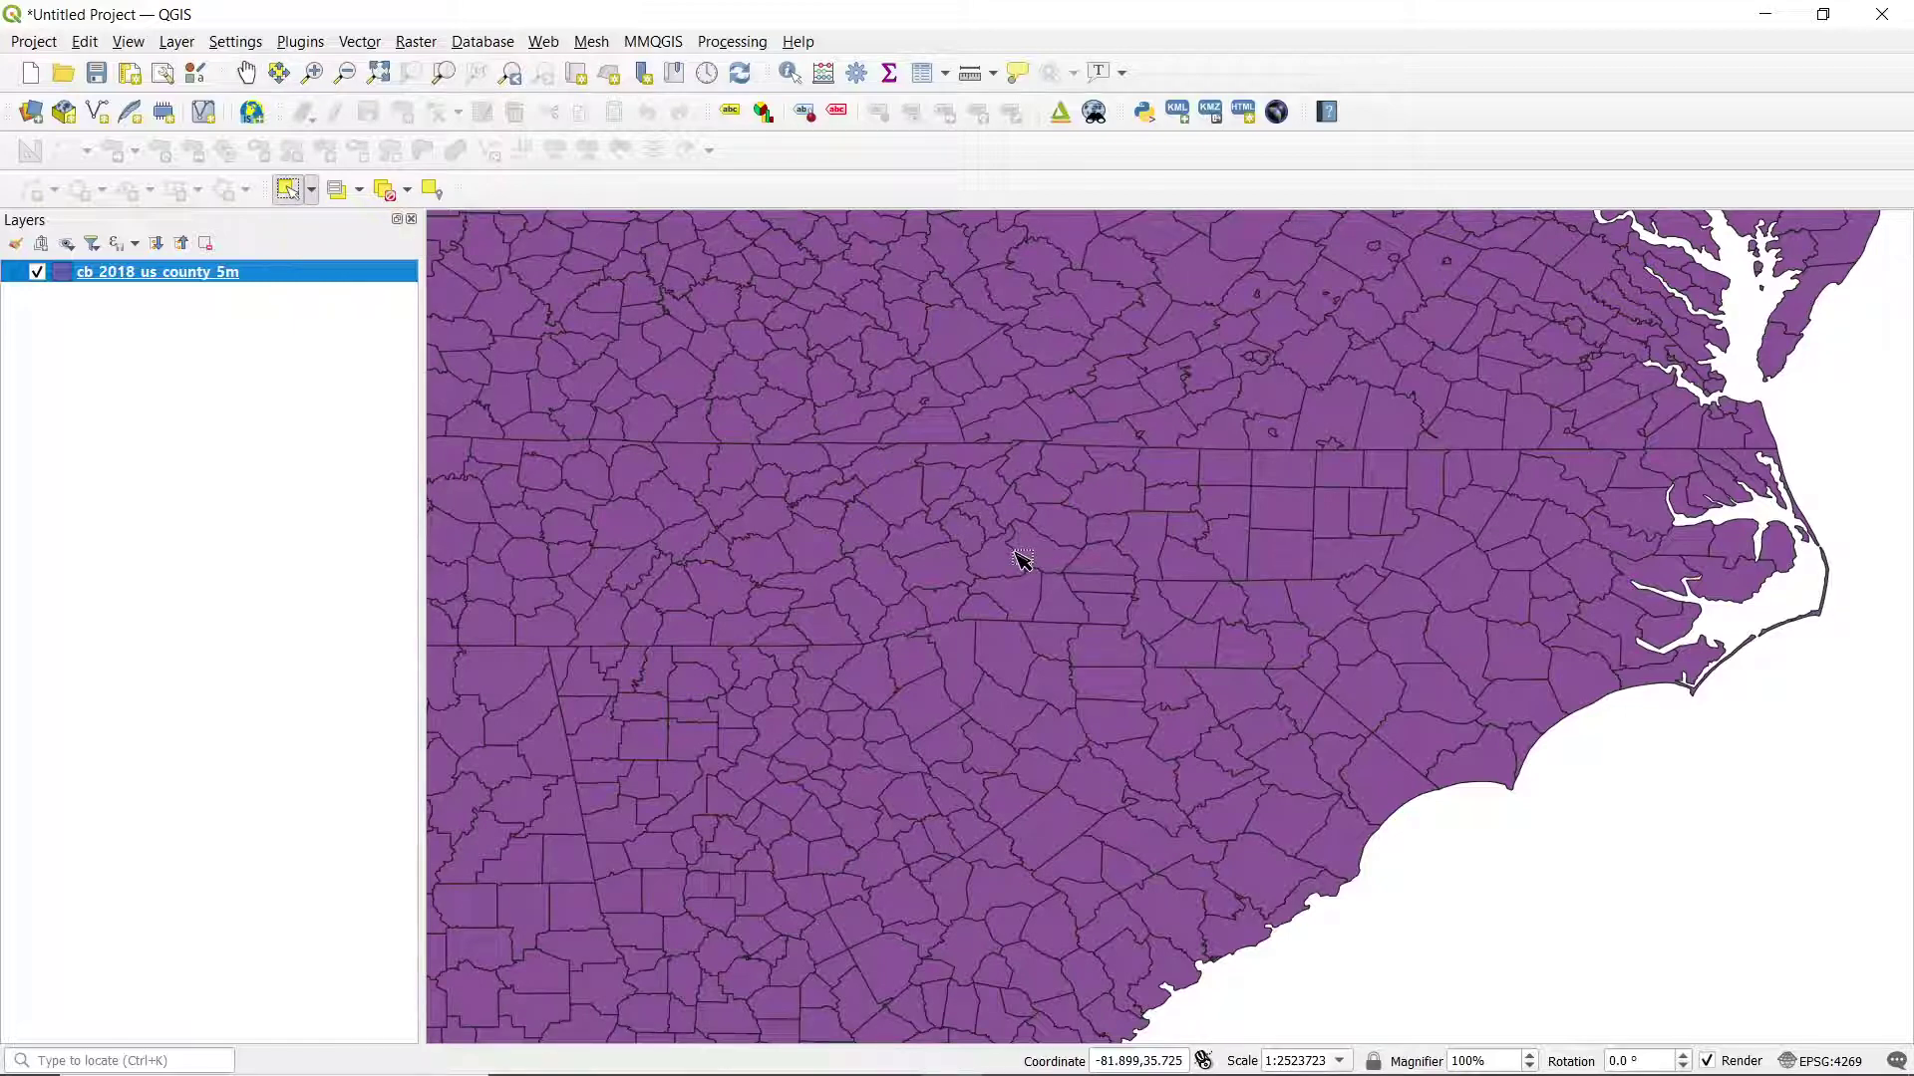
pyautogui.click(947, 580)
pyautogui.keyDown('shift'); pyautogui.click(949, 606); pyautogui.keyUp('shift')
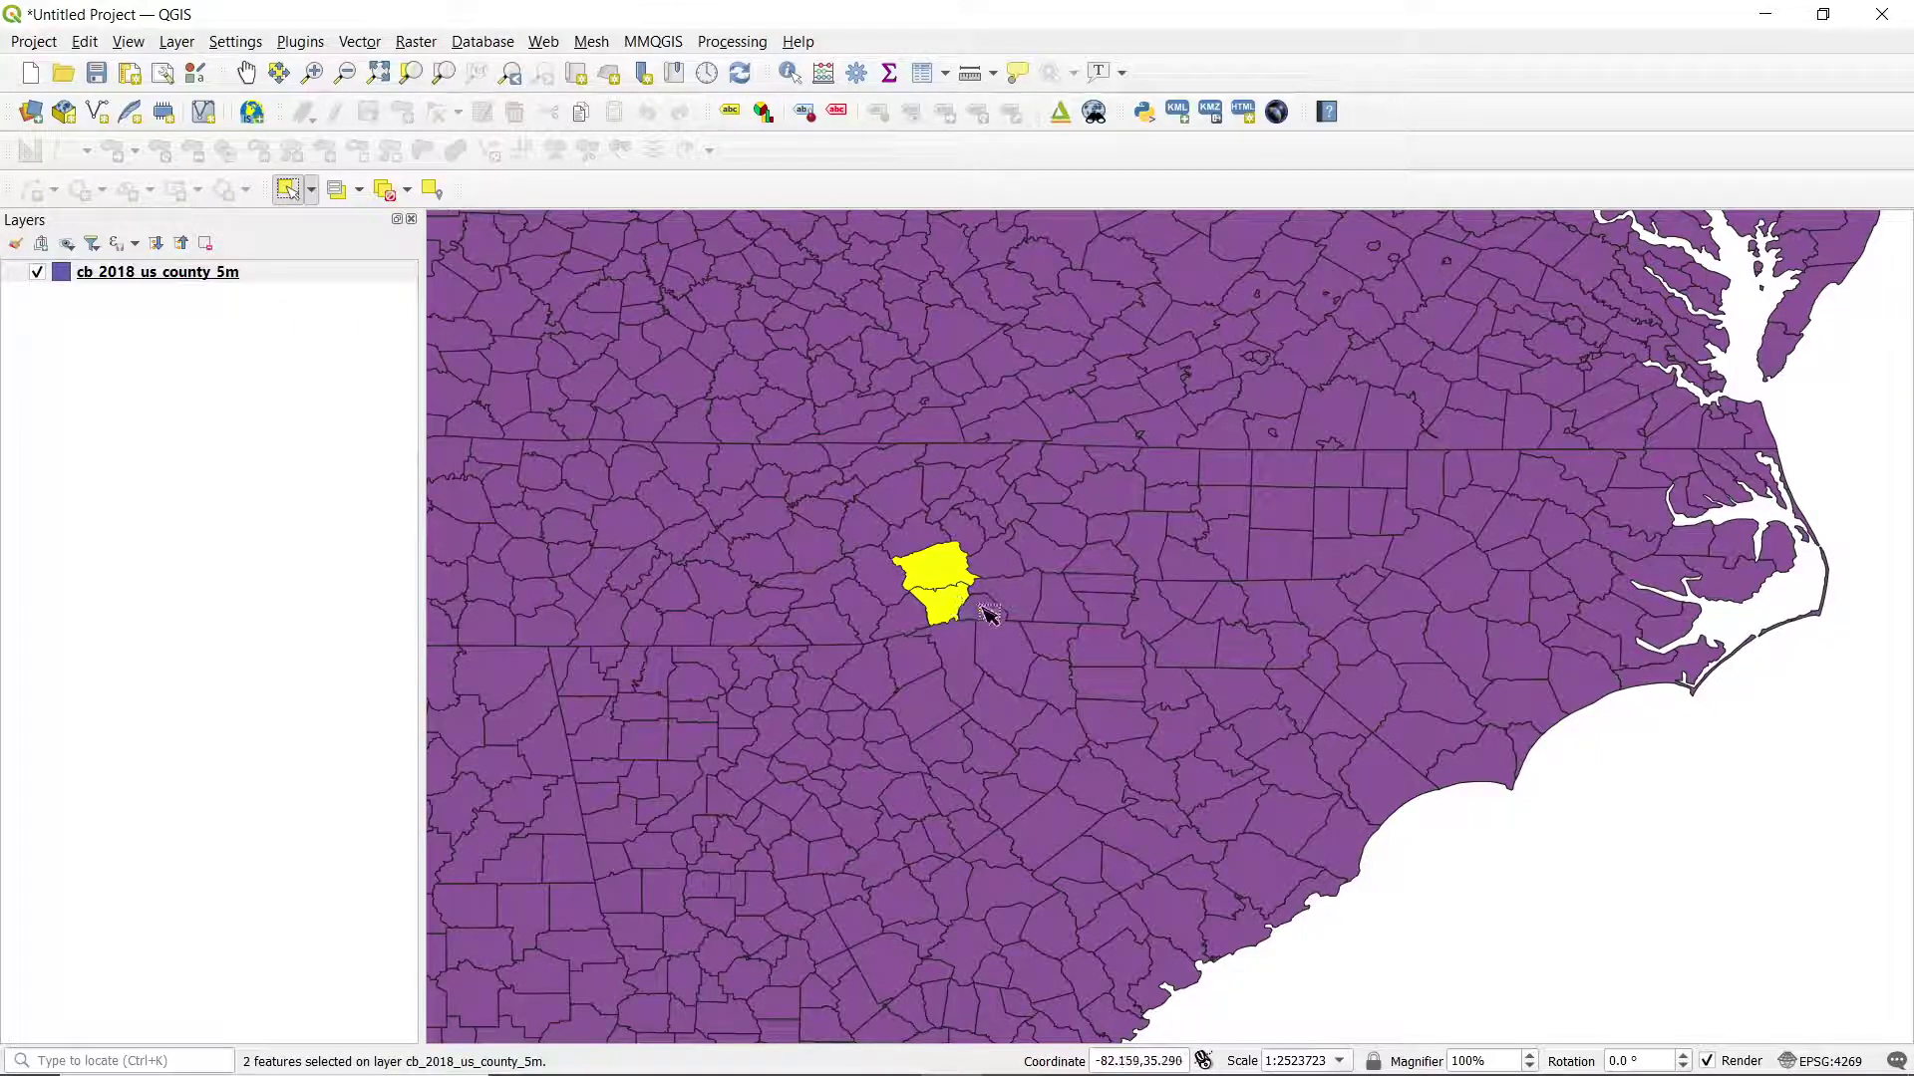
pyautogui.keyDown('shift'); pyautogui.click(984, 610); pyautogui.keyUp('shift')
pyautogui.keyDown('shift'); pyautogui.click(972, 544); pyautogui.keyUp('shift')
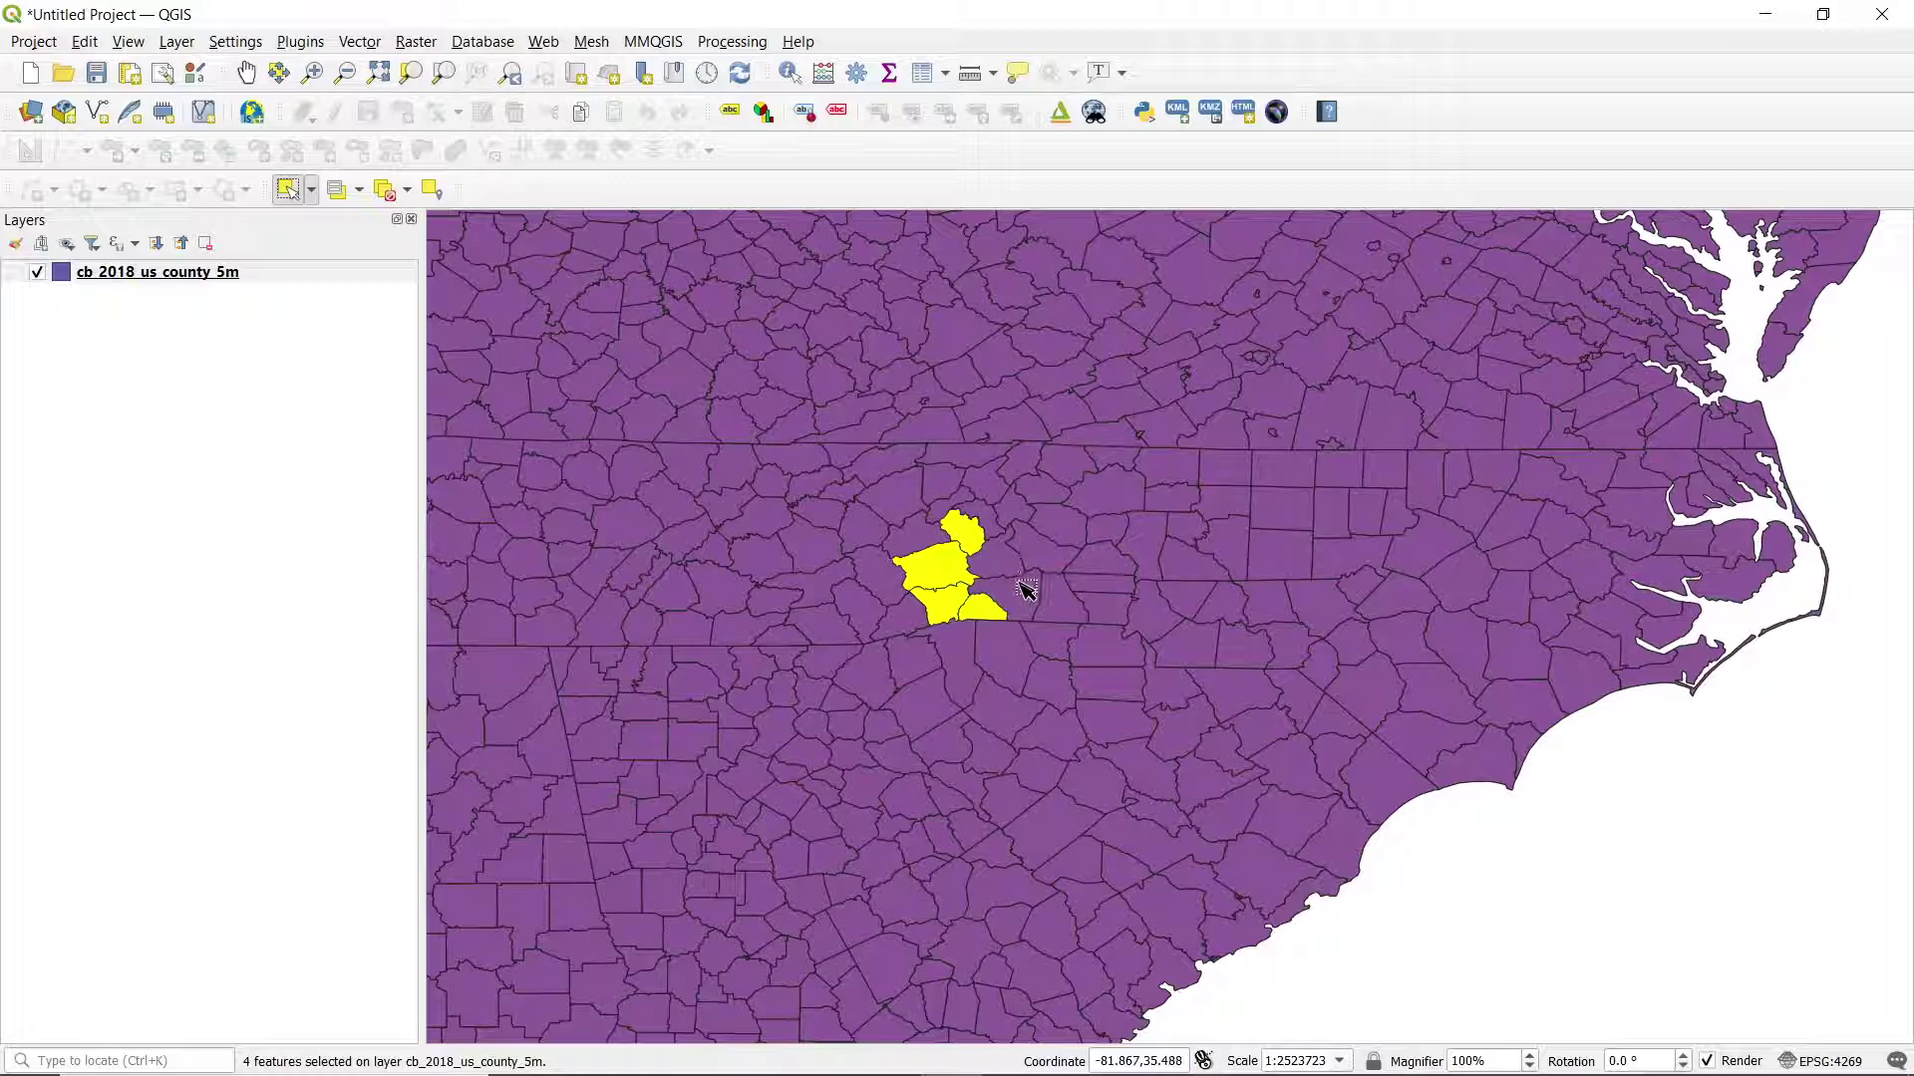
pyautogui.keyDown('shift'); pyautogui.click(1026, 588); pyautogui.keyUp('shift')
pyautogui.keyDown('shift'); pyautogui.click(1016, 562); pyautogui.keyUp('shift')
pyautogui.keyDown('shift'); pyautogui.click(991, 531); pyautogui.keyUp('shift')
pyautogui.keyDown('shift'); pyautogui.click(982, 513); pyautogui.keyUp('shift')
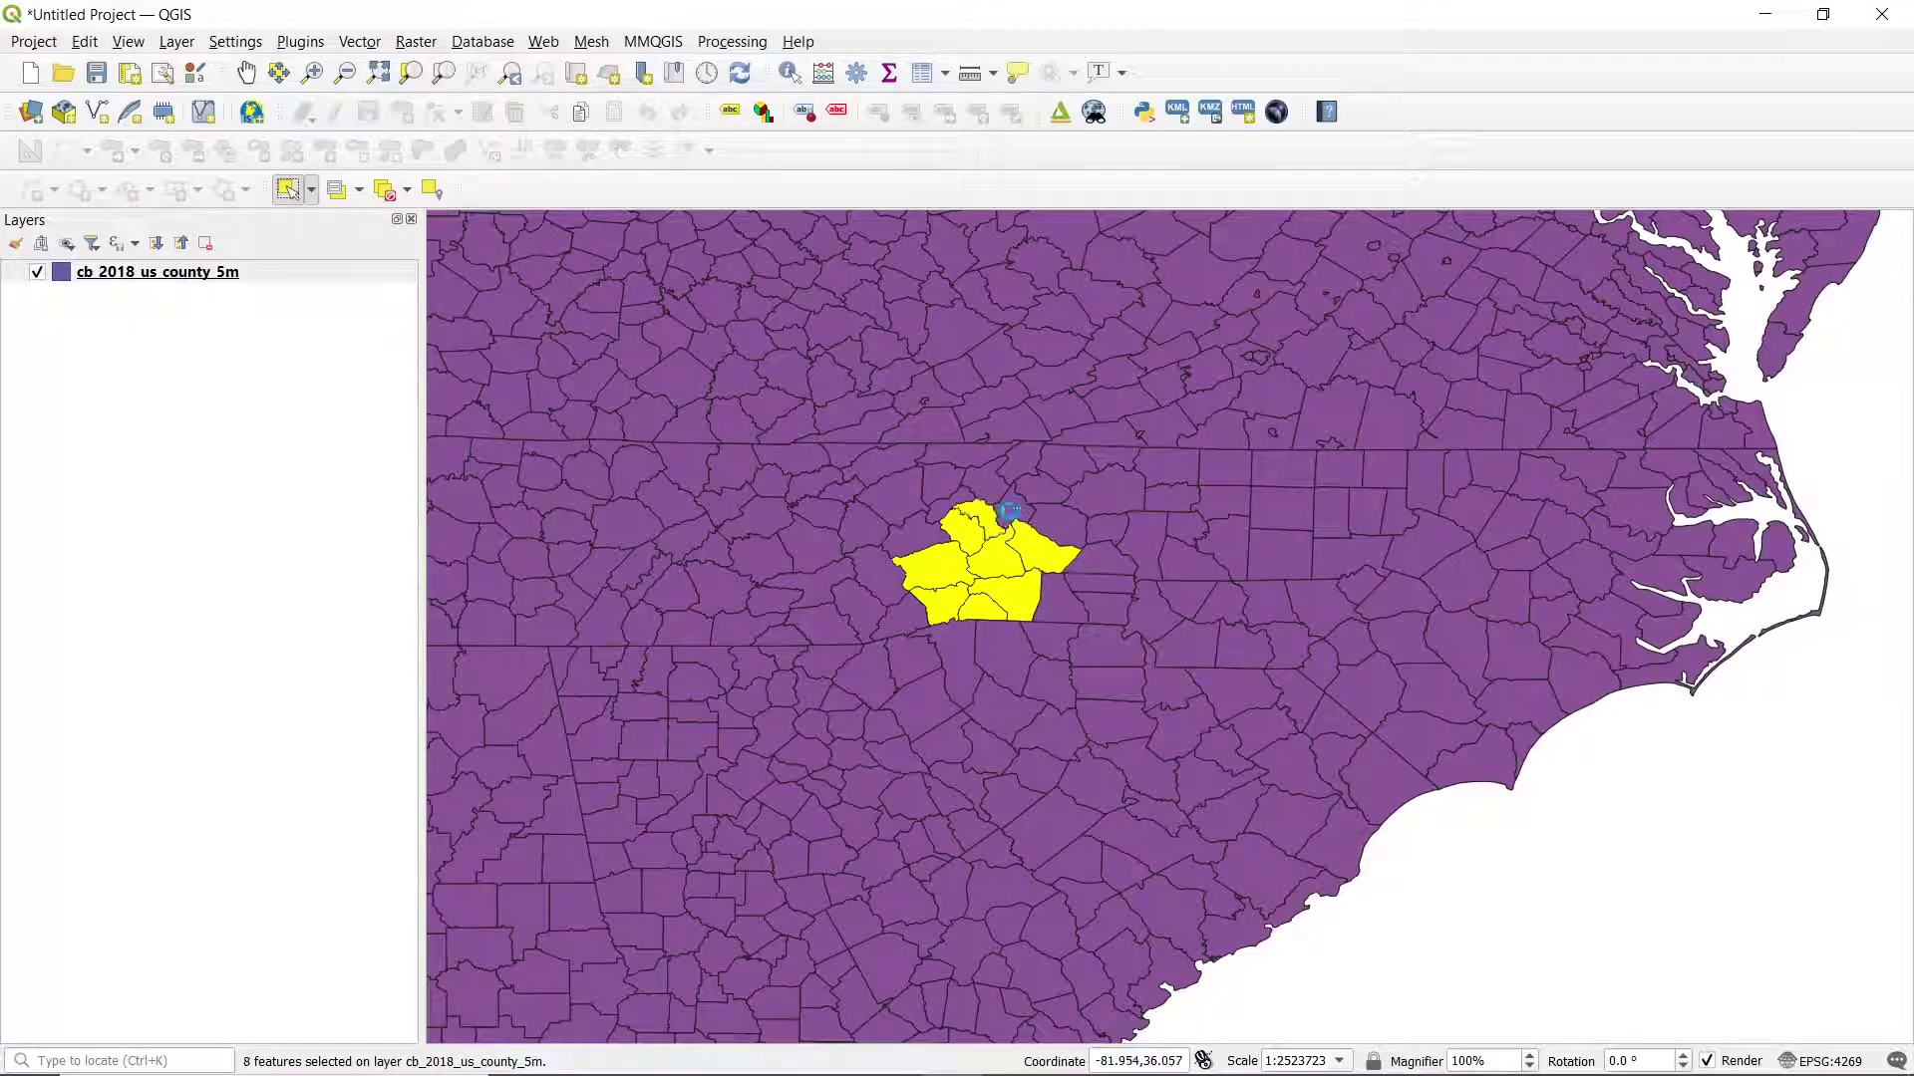
pyautogui.keyDown('shift'); pyautogui.click(1016, 504); pyautogui.keyUp('shift')
pyautogui.keyDown('shift'); pyautogui.click(1057, 528); pyautogui.keyUp('shift')
pyautogui.keyDown('shift'); pyautogui.click(1075, 498); pyautogui.keyUp('shift')
pyautogui.keyDown('shift'); pyautogui.click(1052, 487); pyautogui.keyUp('shift')
pyautogui.keyDown('shift'); pyautogui.click(1085, 469); pyautogui.keyUp('shift')
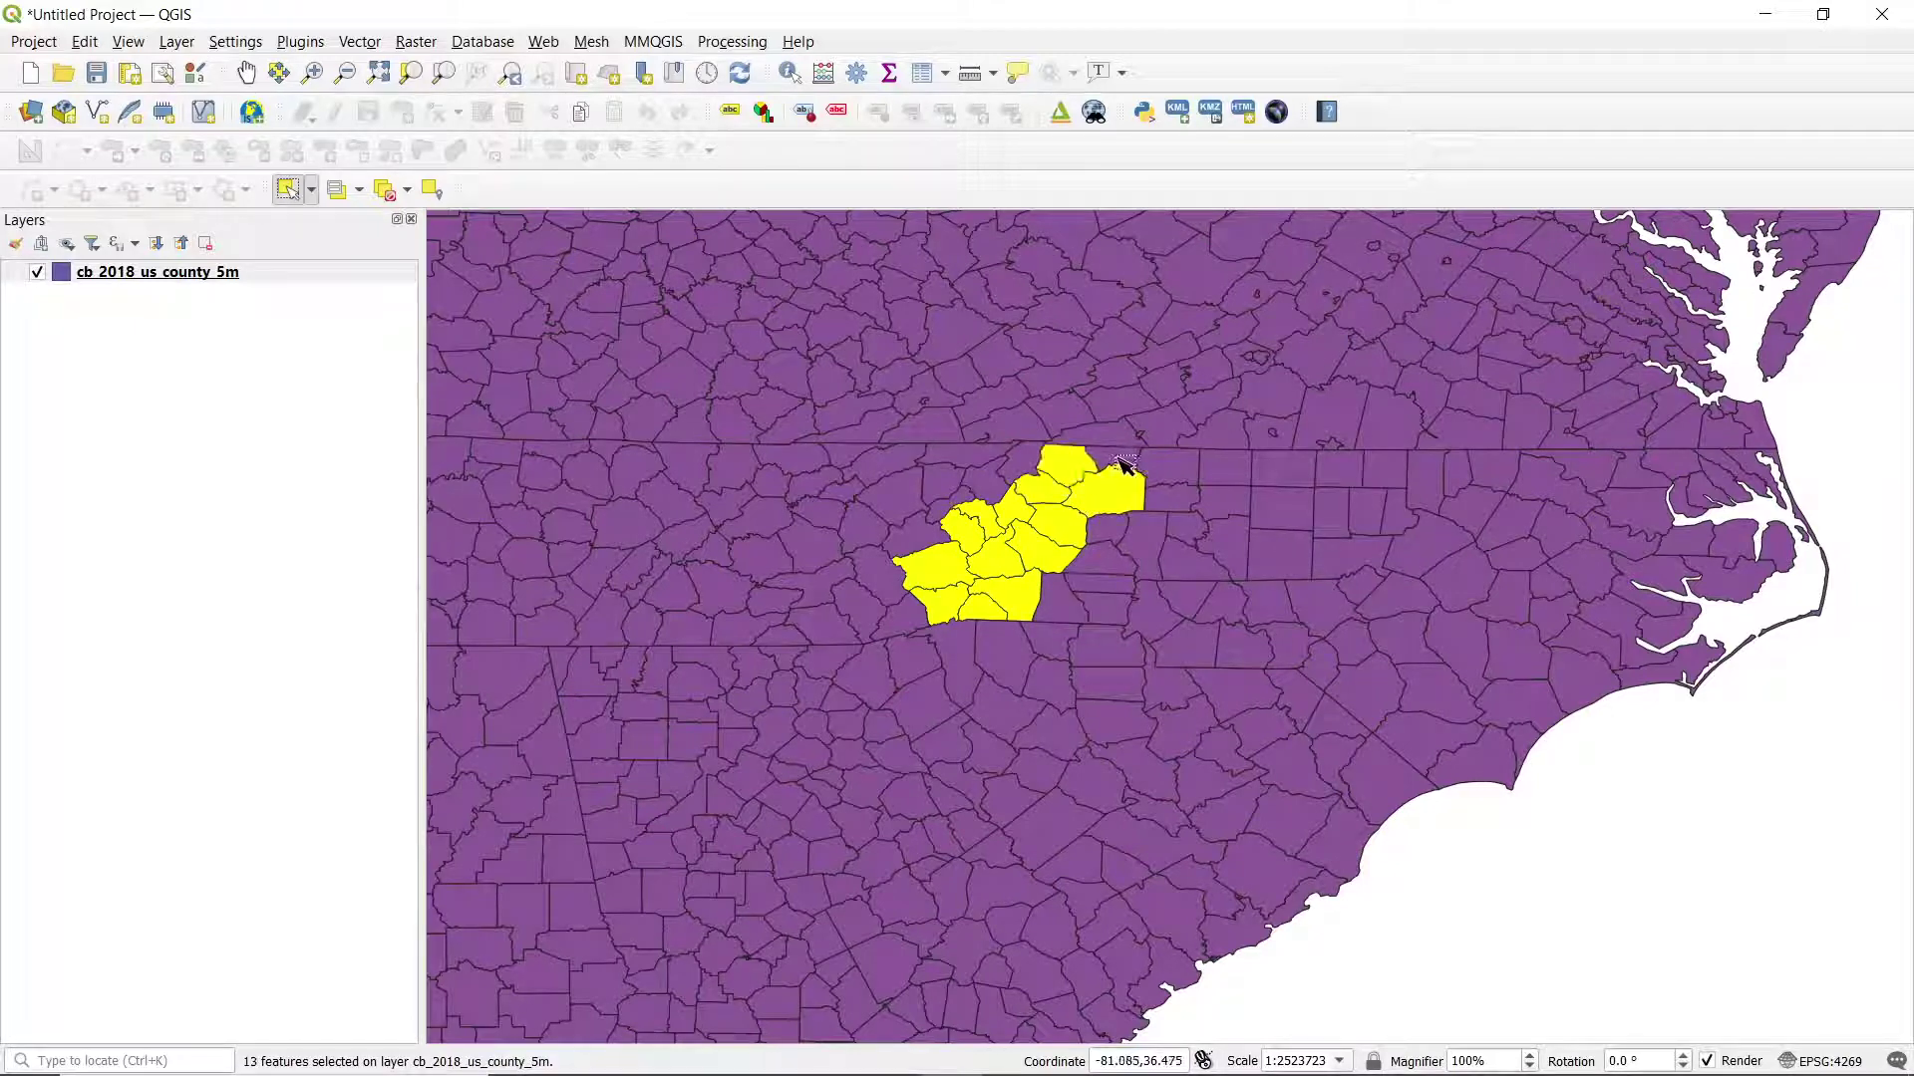
pyautogui.keyDown('shift'); pyautogui.click(1122, 463); pyautogui.keyUp('shift')
# Add the counties west and southwest of Buncombe, out to the westernmost county
pyautogui.keyDown('shift'); pyautogui.click(900, 610); pyautogui.keyUp('shift')
pyautogui.keyDown('shift'); pyautogui.click(883, 578); pyautogui.keyUp('shift')
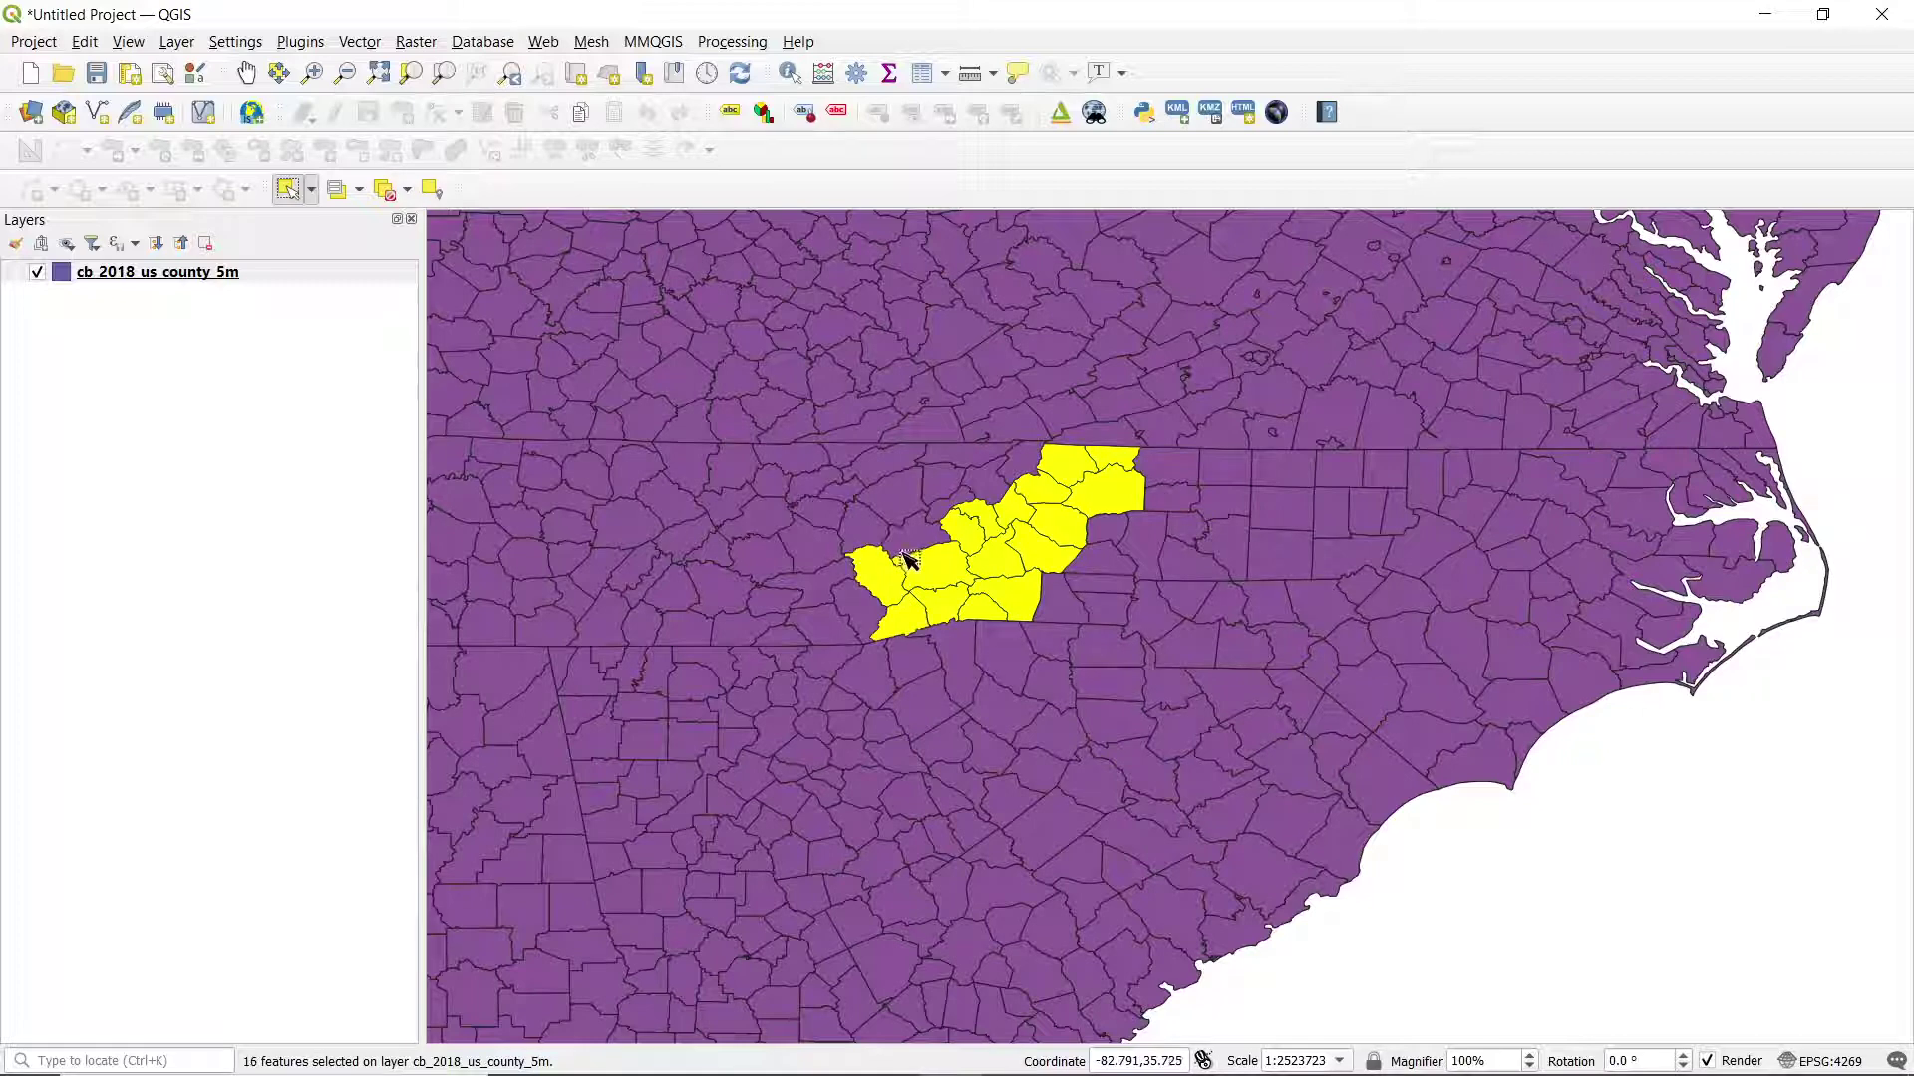
pyautogui.keyDown('shift'); pyautogui.click(915, 546); pyautogui.keyUp('shift')
pyautogui.keyDown('shift'); pyautogui.click(855, 570); pyautogui.keyUp('shift')
pyautogui.keyDown('shift'); pyautogui.click(836, 583); pyautogui.keyUp('shift')
pyautogui.keyDown('shift'); pyautogui.click(817, 626); pyautogui.keyUp('shift')
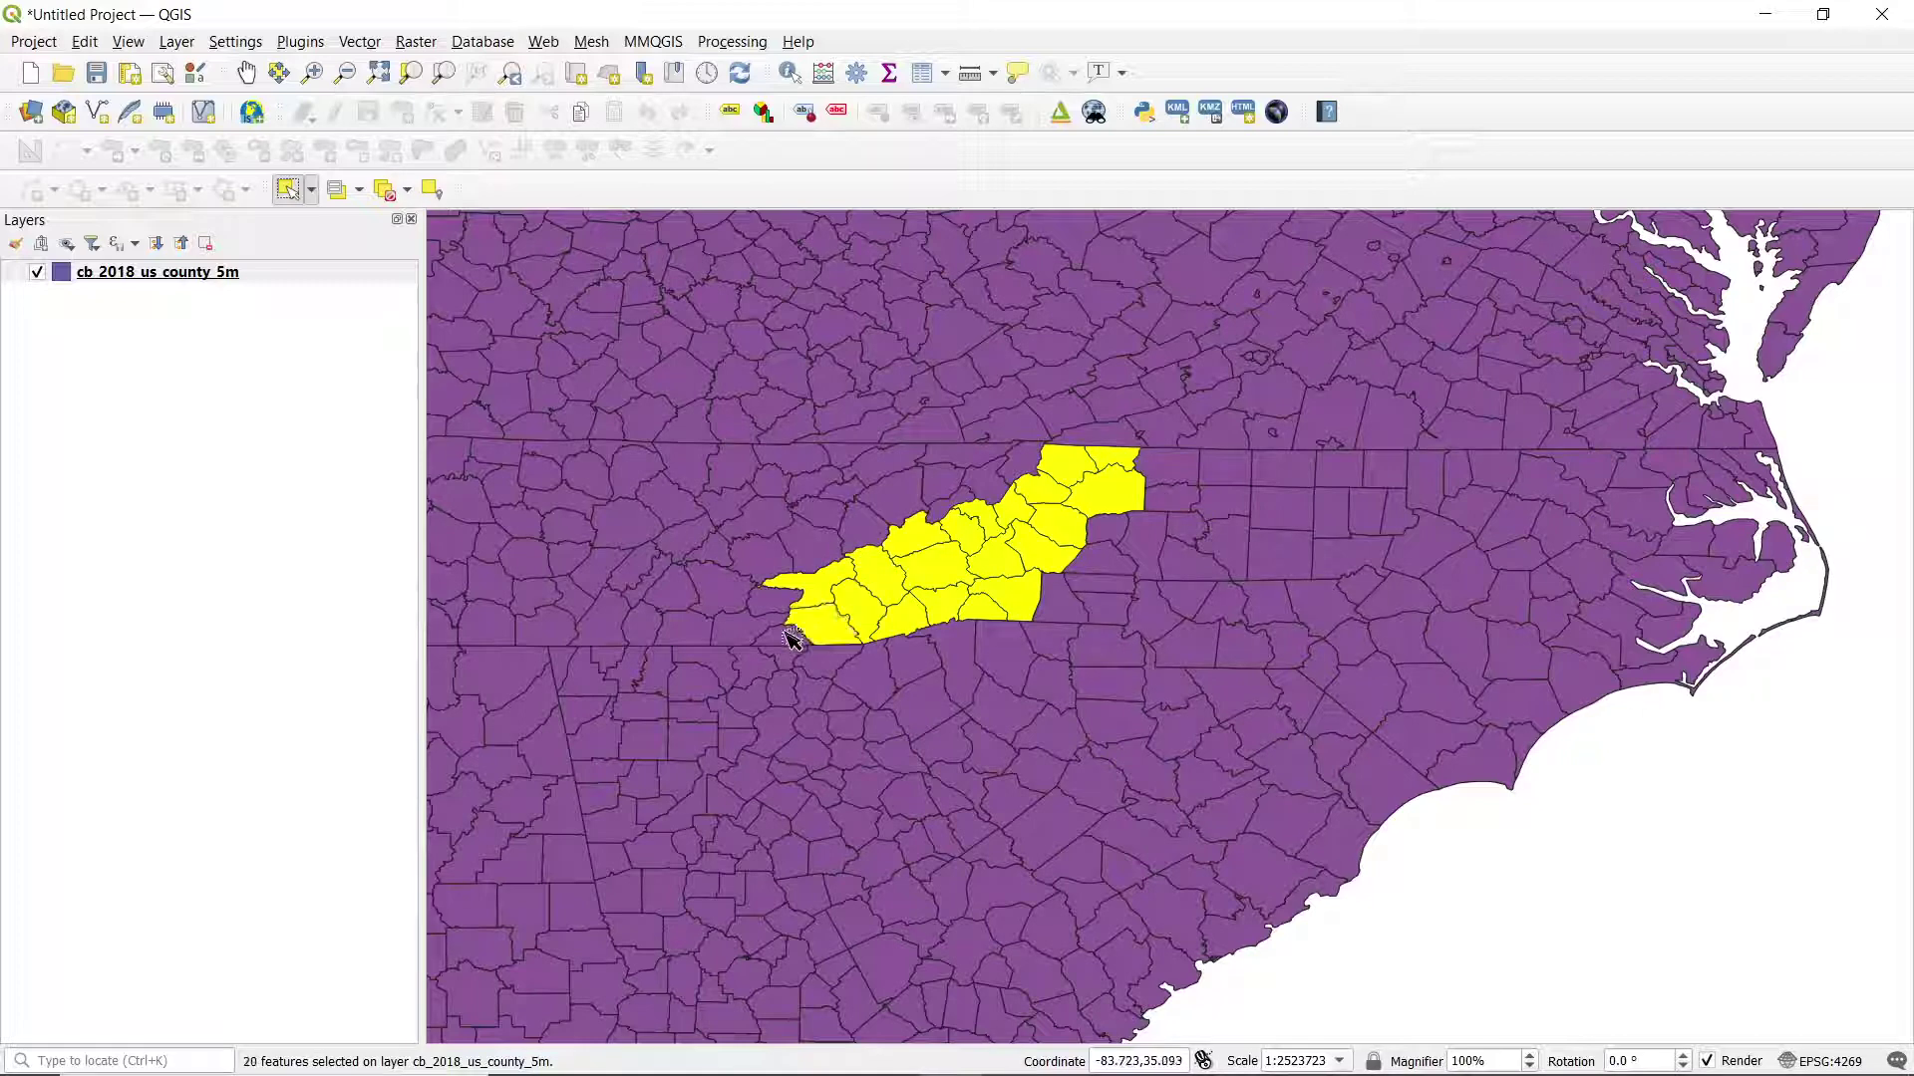
pyautogui.keyDown('shift'); pyautogui.click(773, 636); pyautogui.keyUp('shift')
pyautogui.keyDown('shift'); pyautogui.click(790, 603); pyautogui.keyUp('shift')
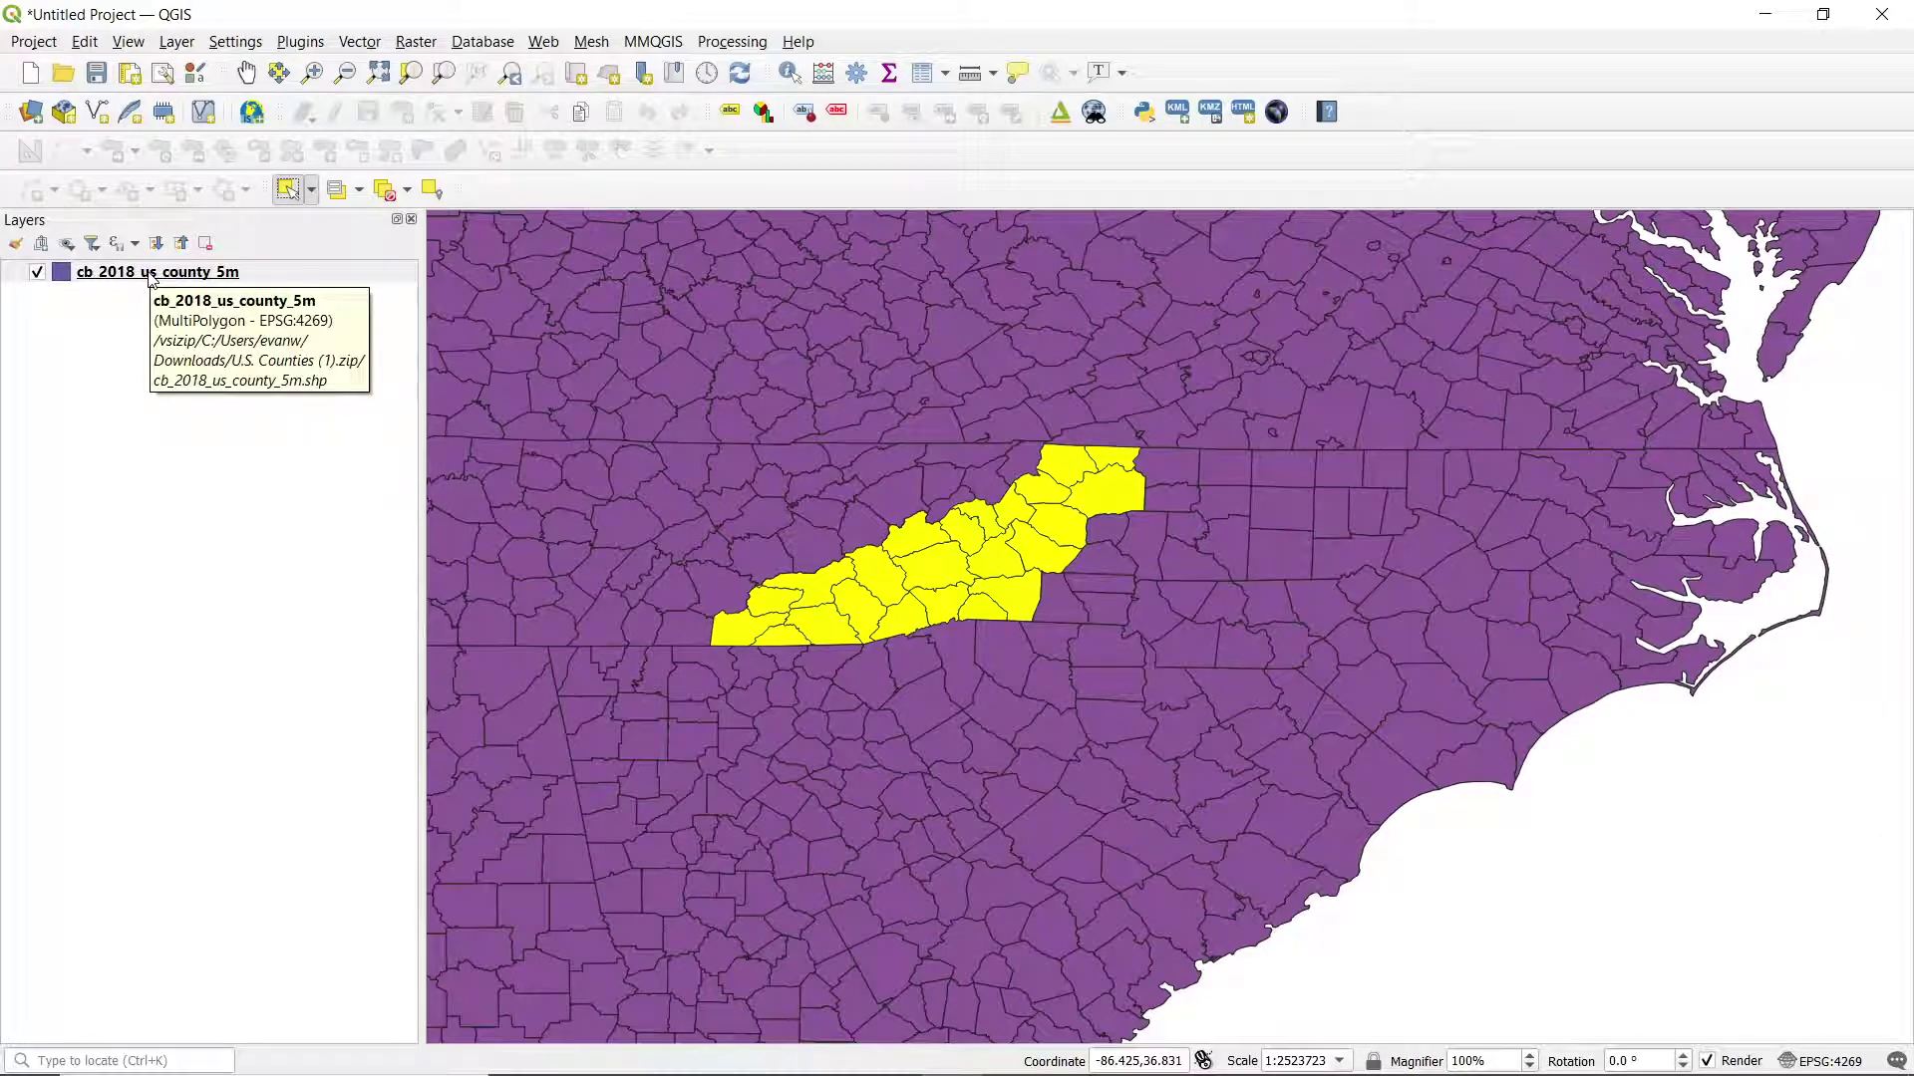
# Save only the selected features as an ESRI Shapefile with WGS 84 (EPSG:4326) as the CRS
pyautogui.rightClick(149, 277)
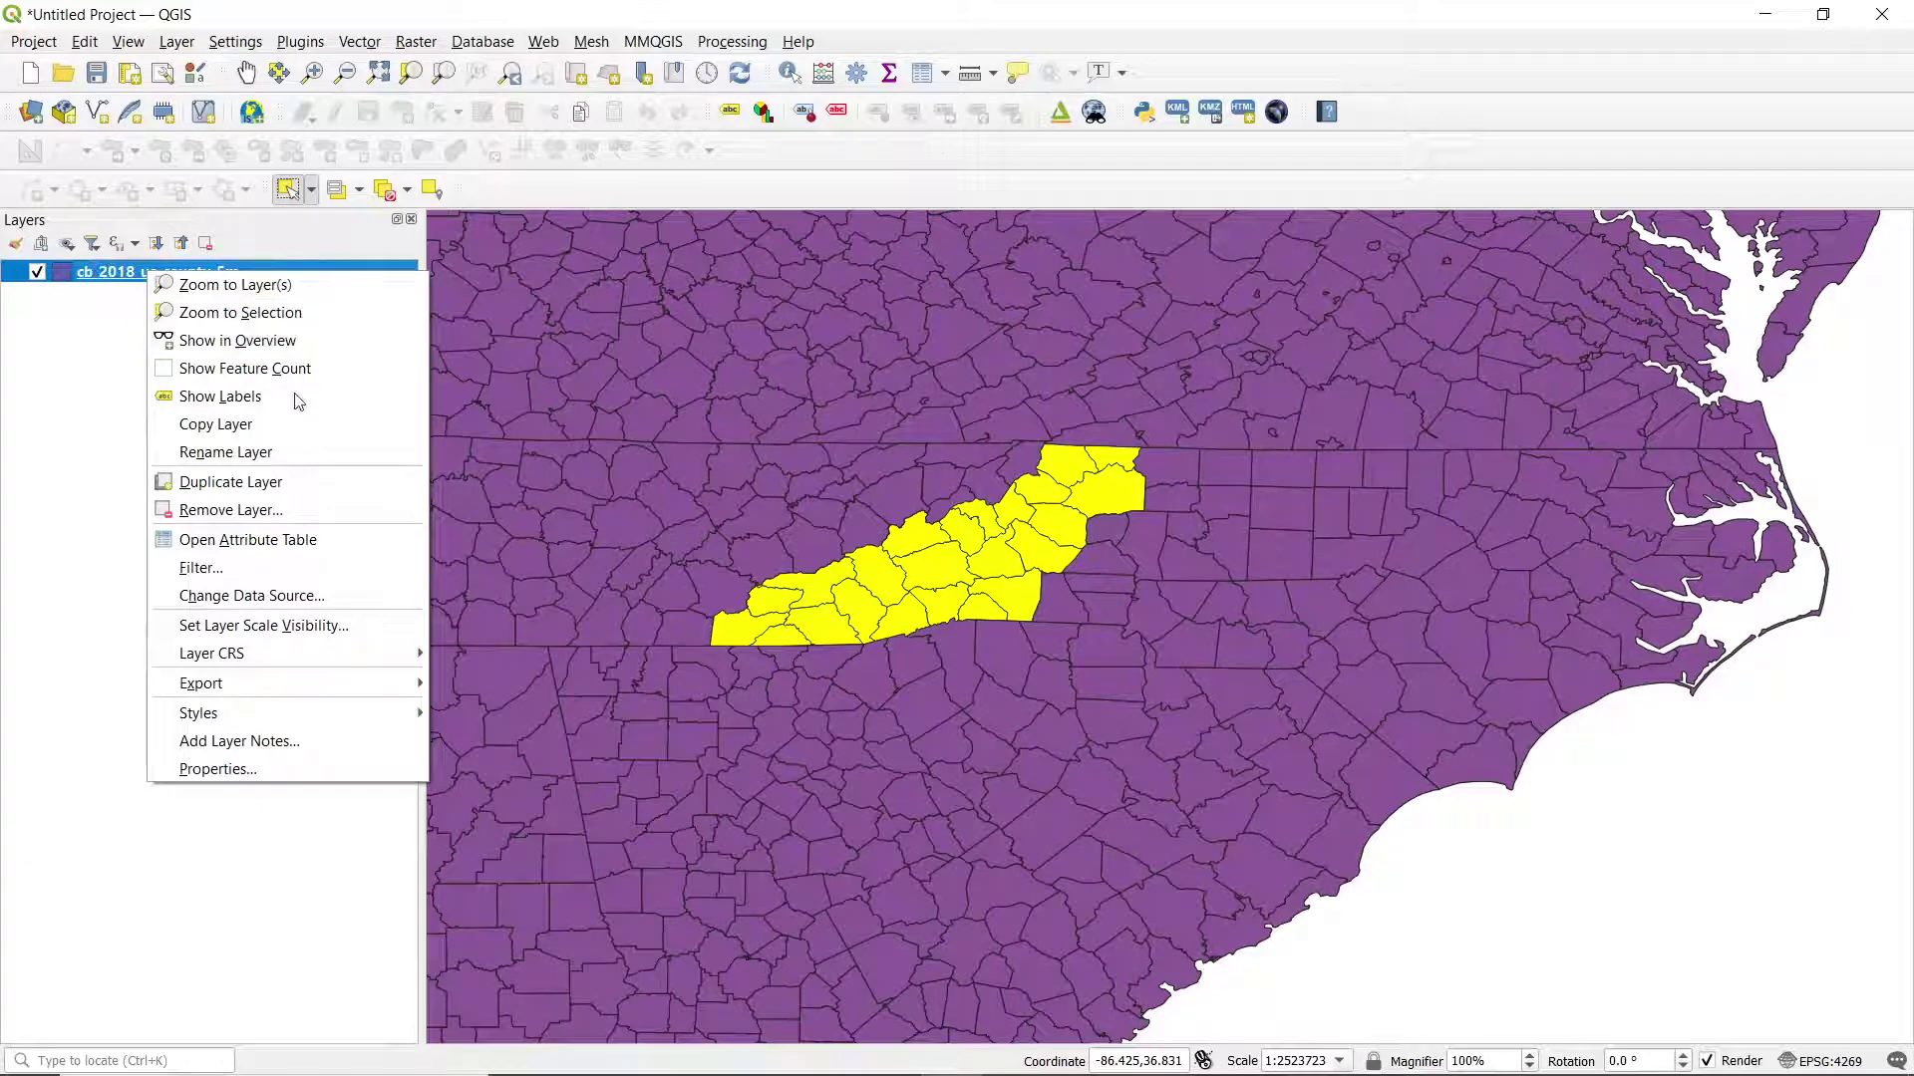
pyautogui.moveTo(344, 694)
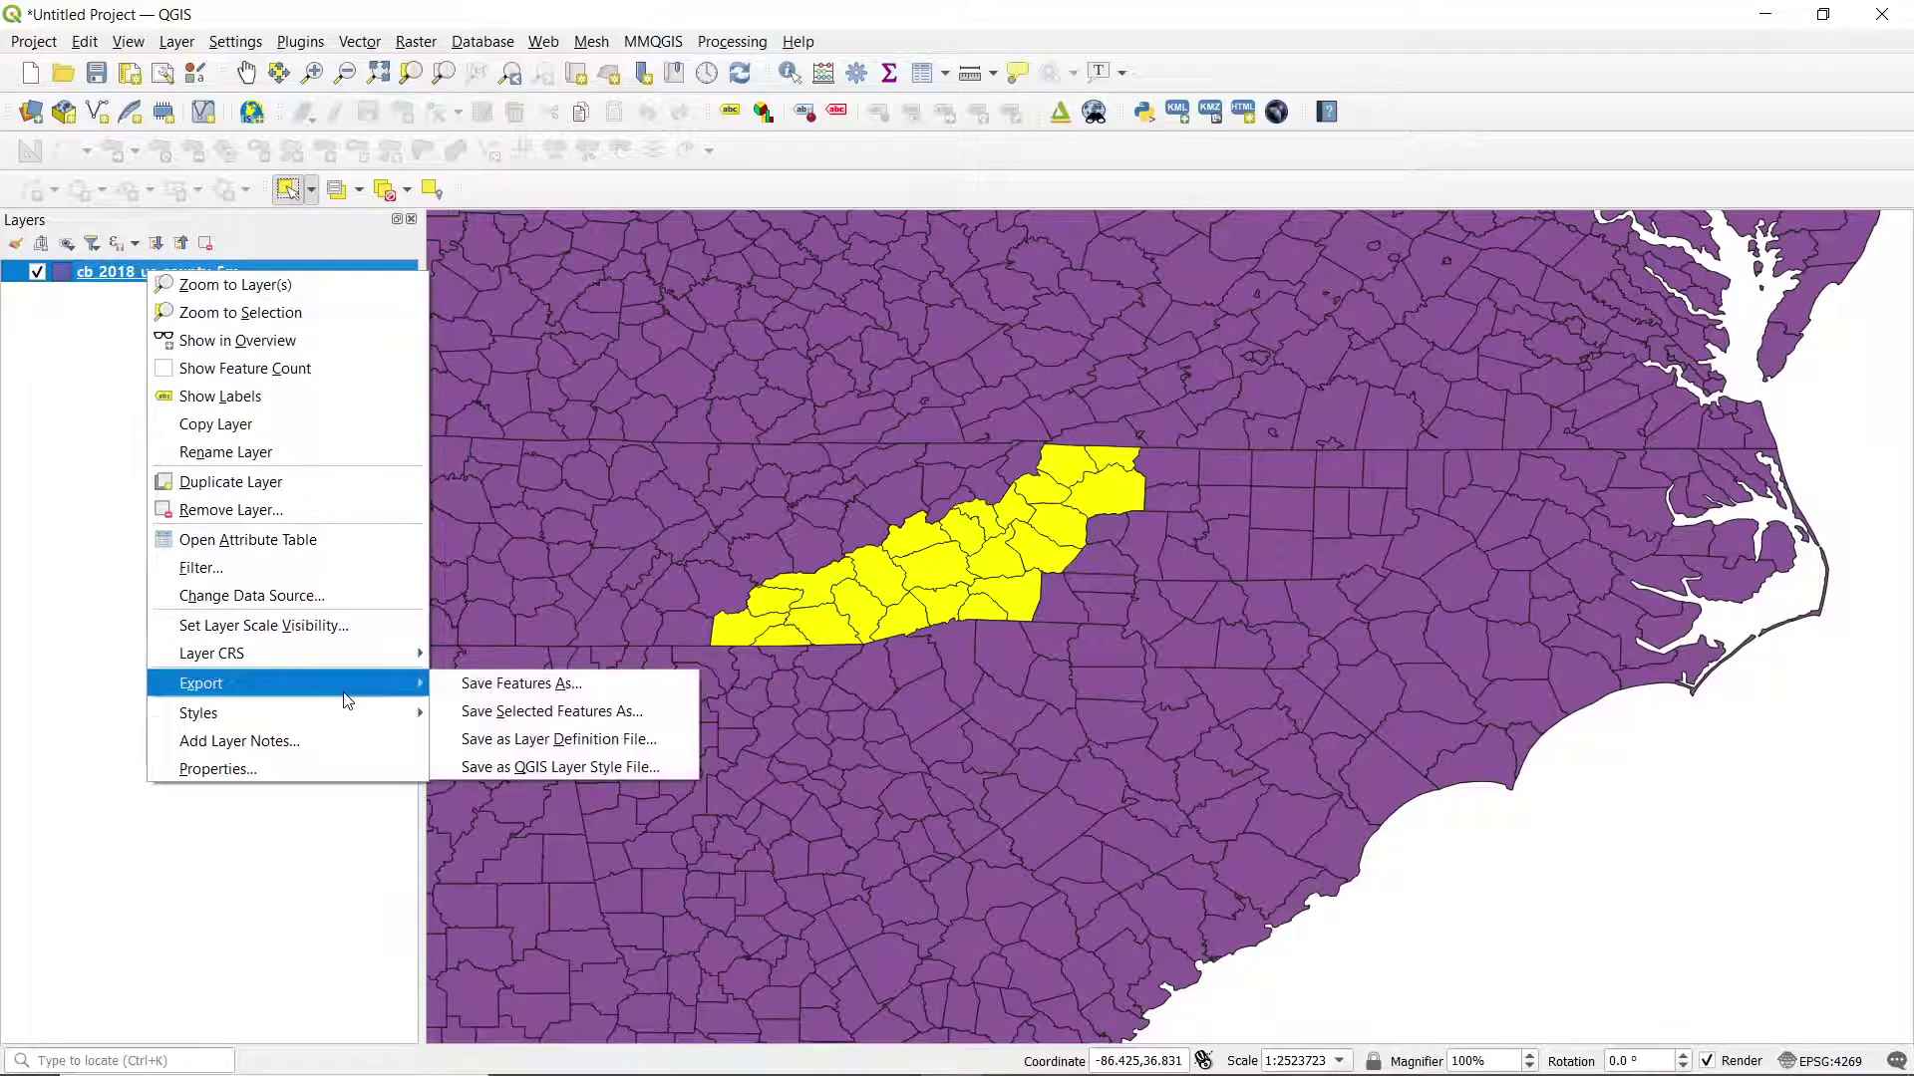
pyautogui.click(539, 714)
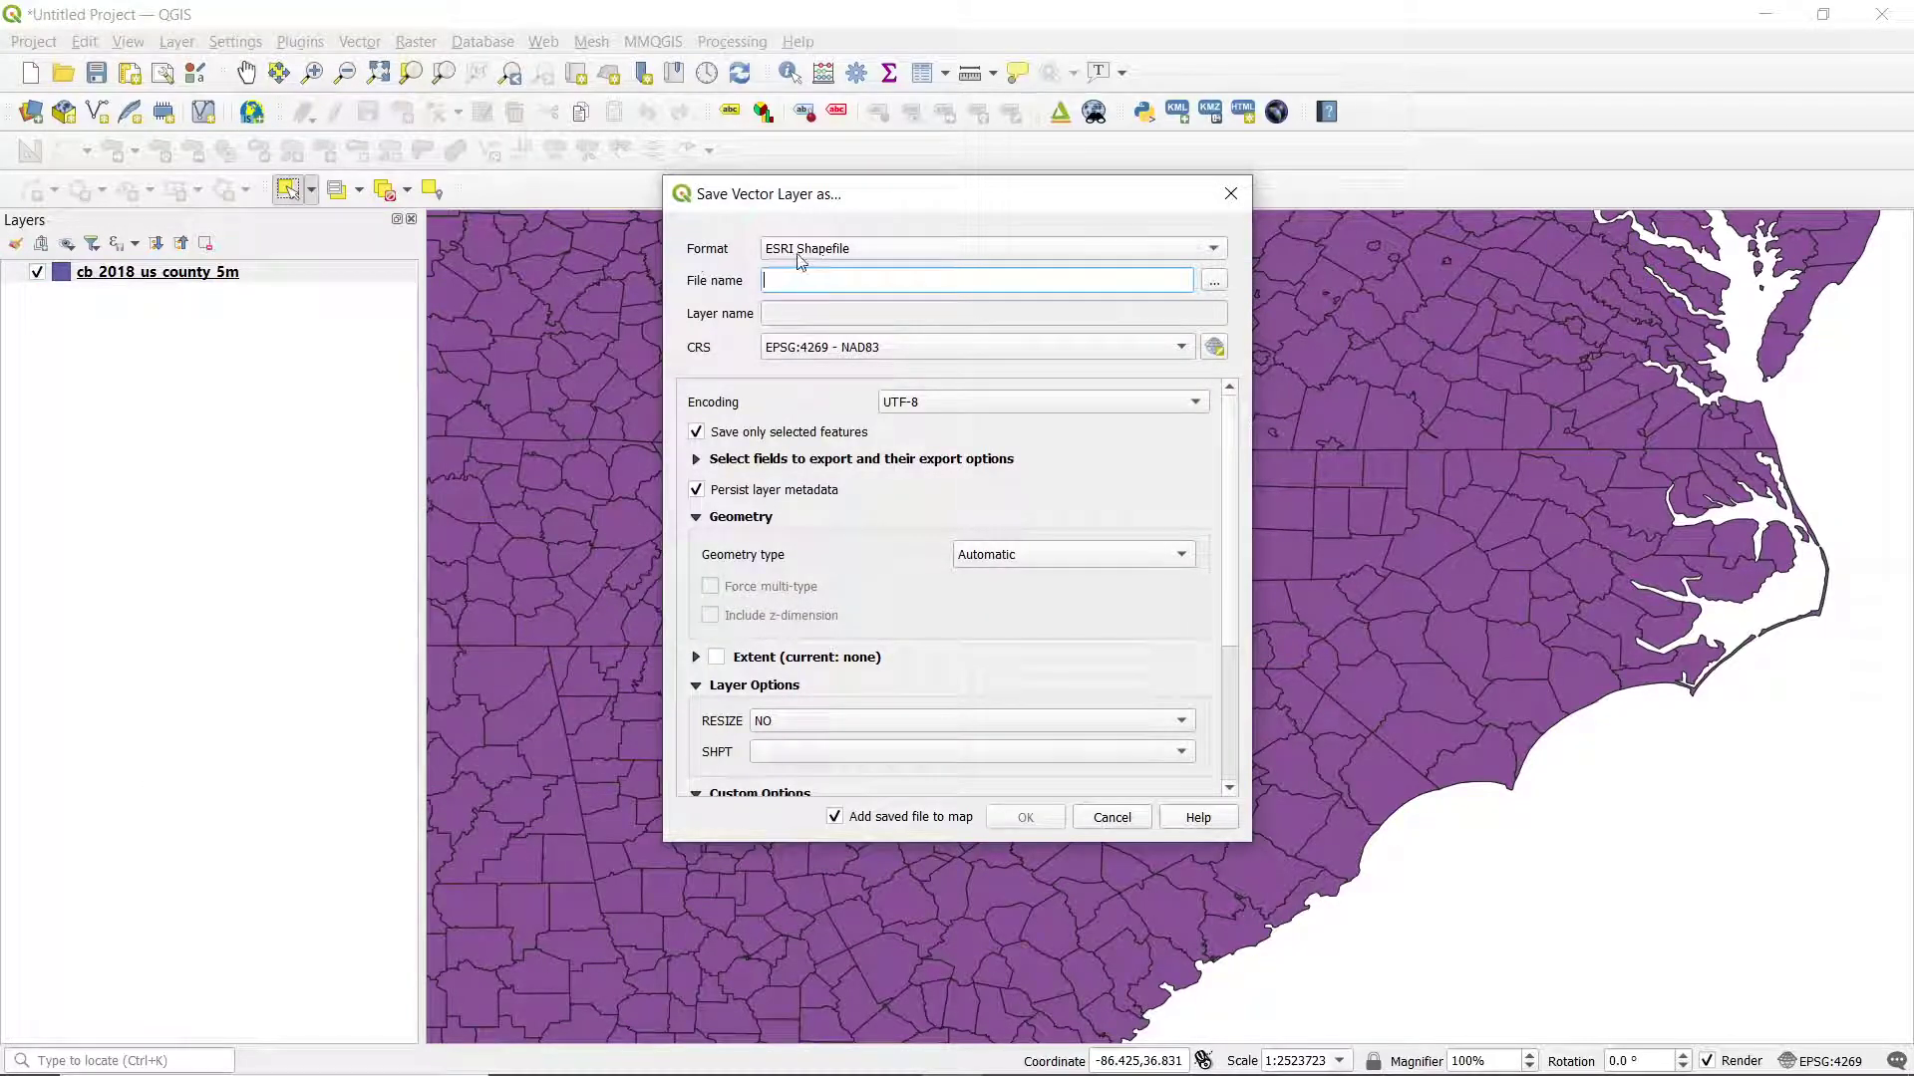
pyautogui.click(798, 253)
pyautogui.click(798, 253)
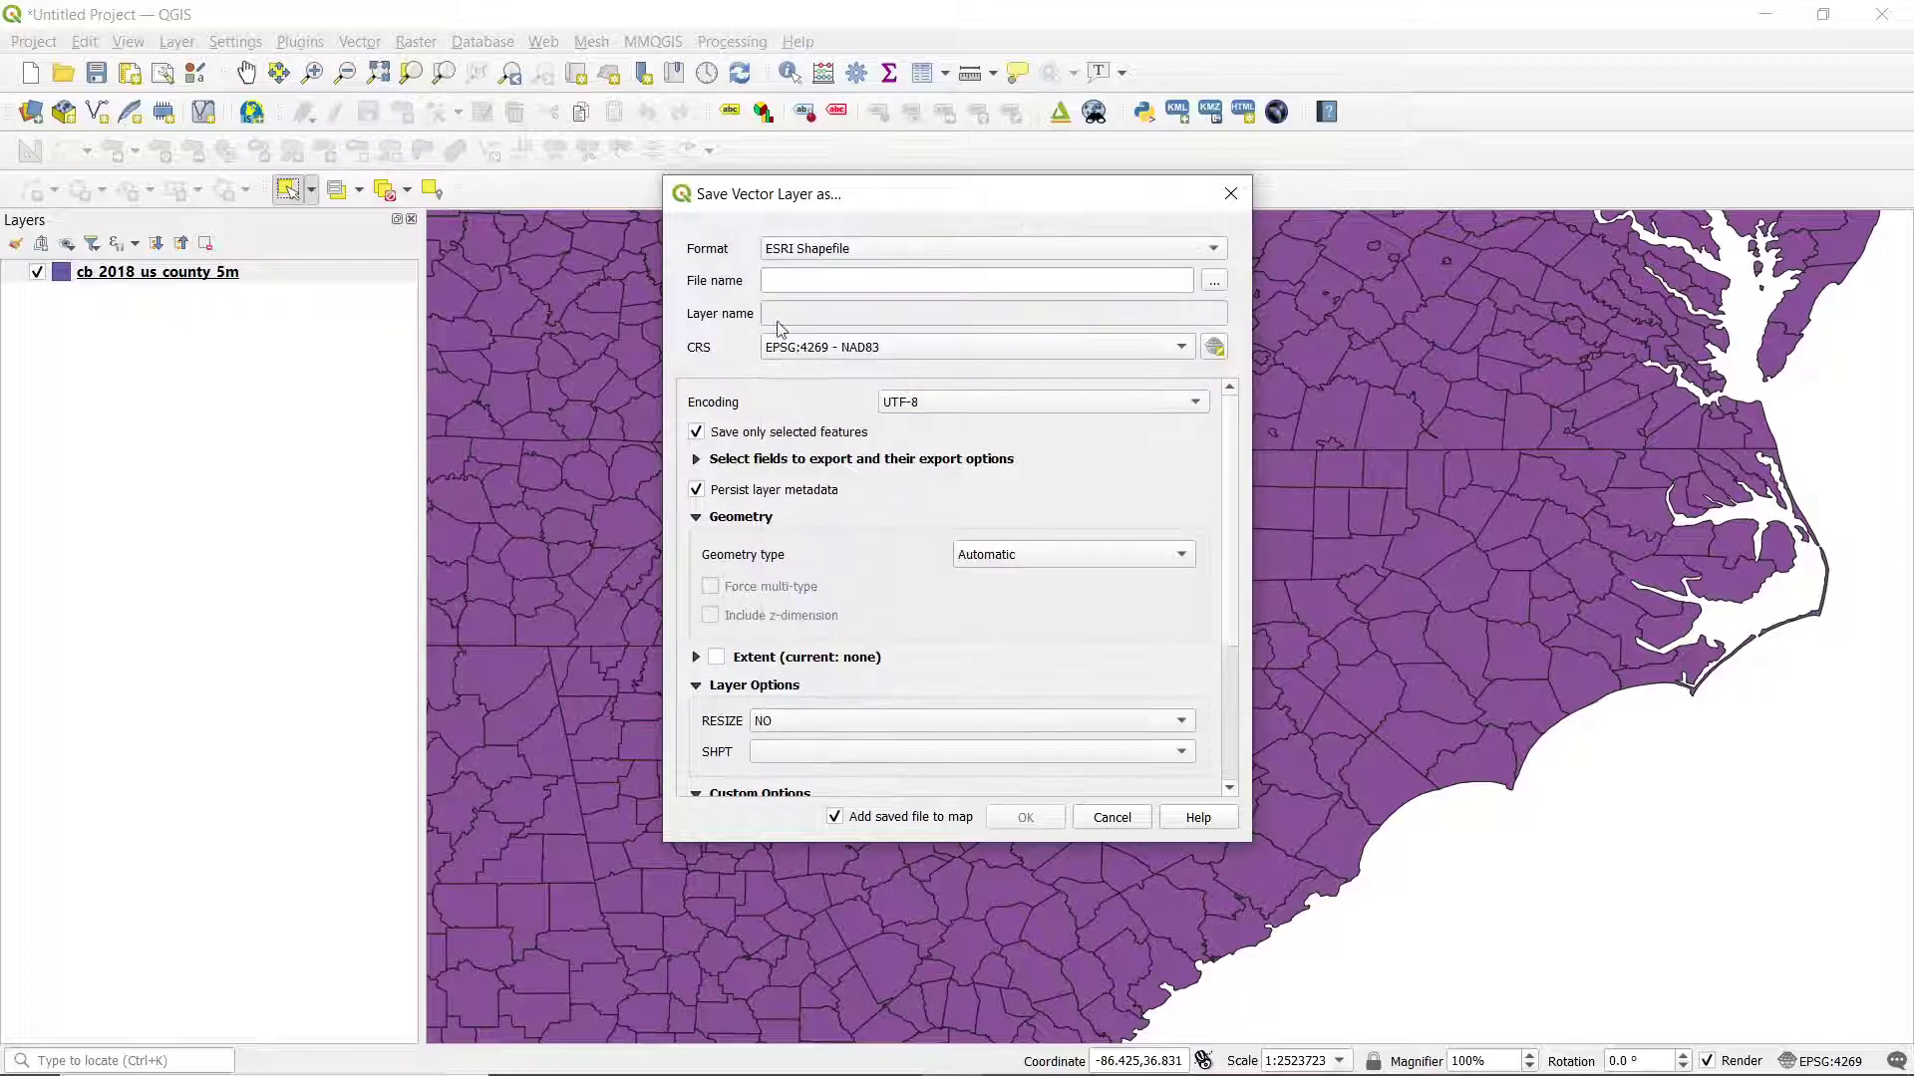
pyautogui.click(855, 363)
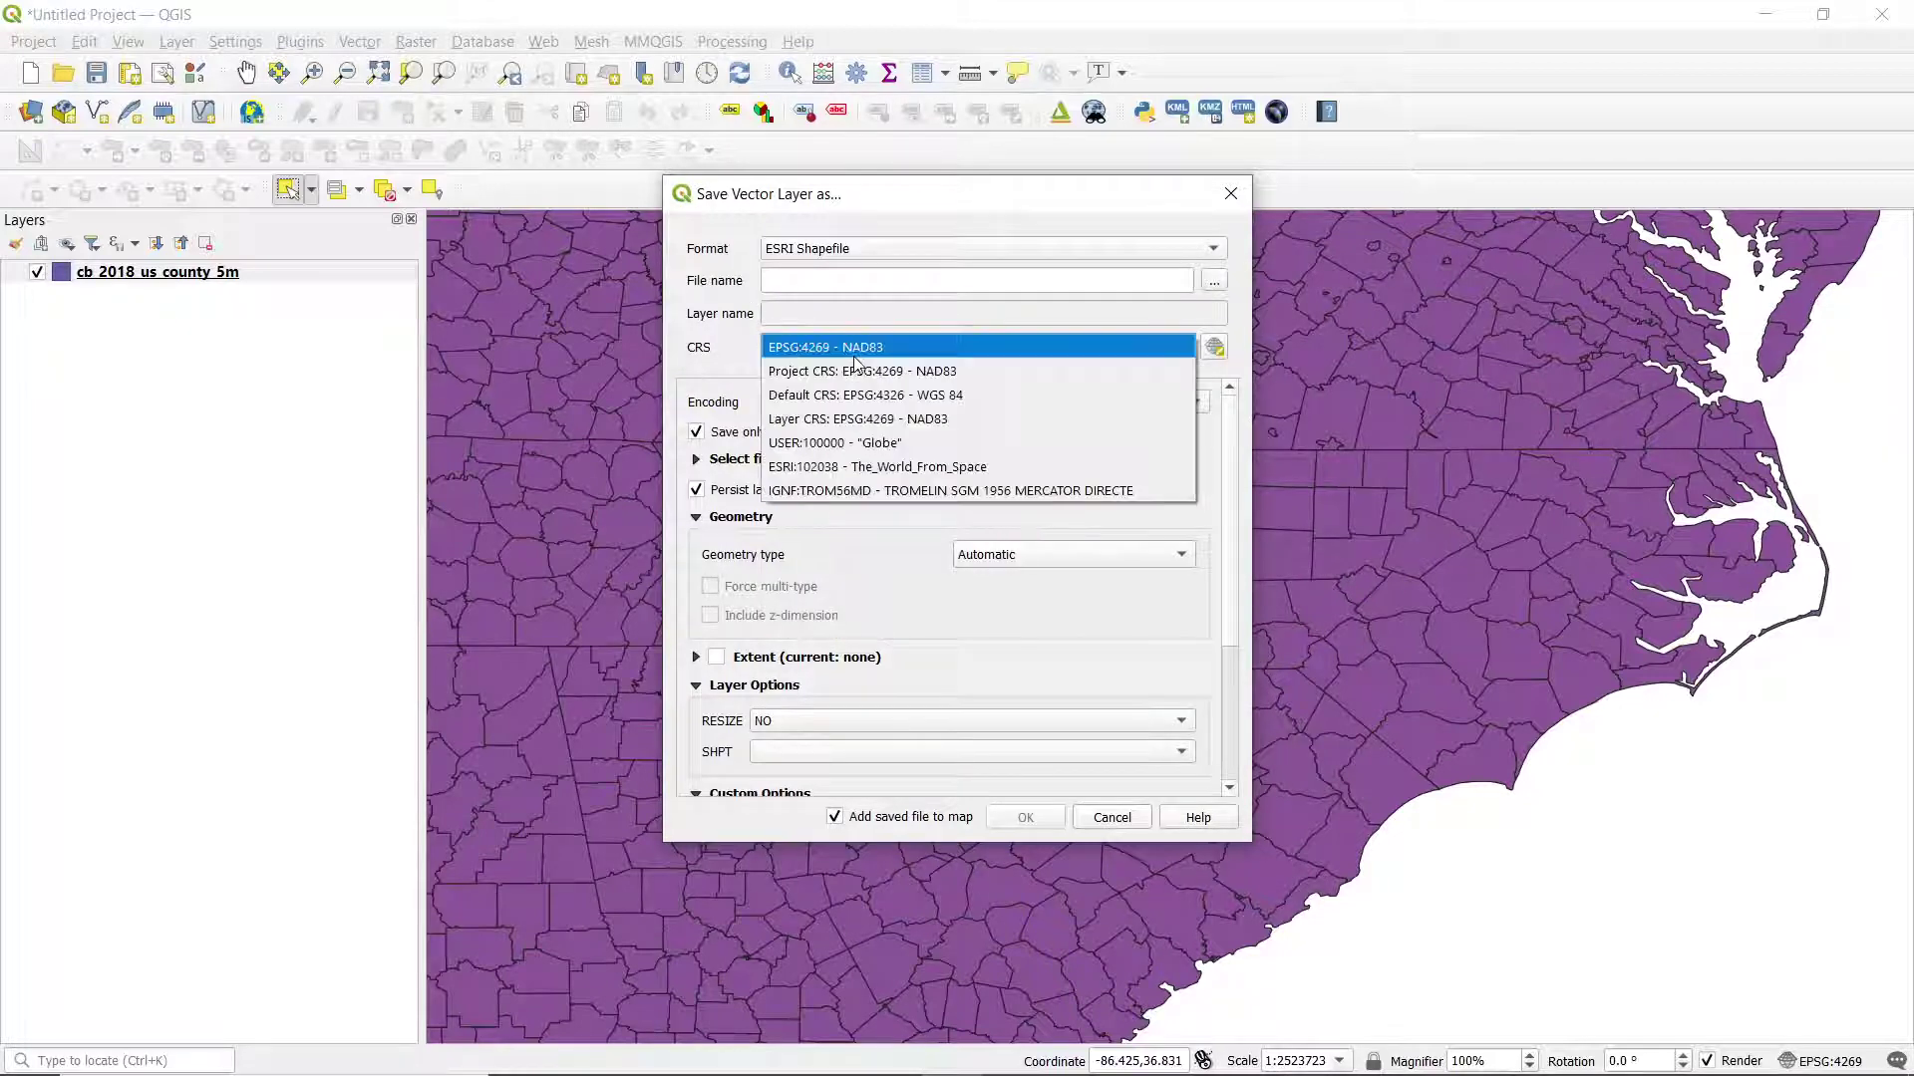
pyautogui.click(1014, 399)
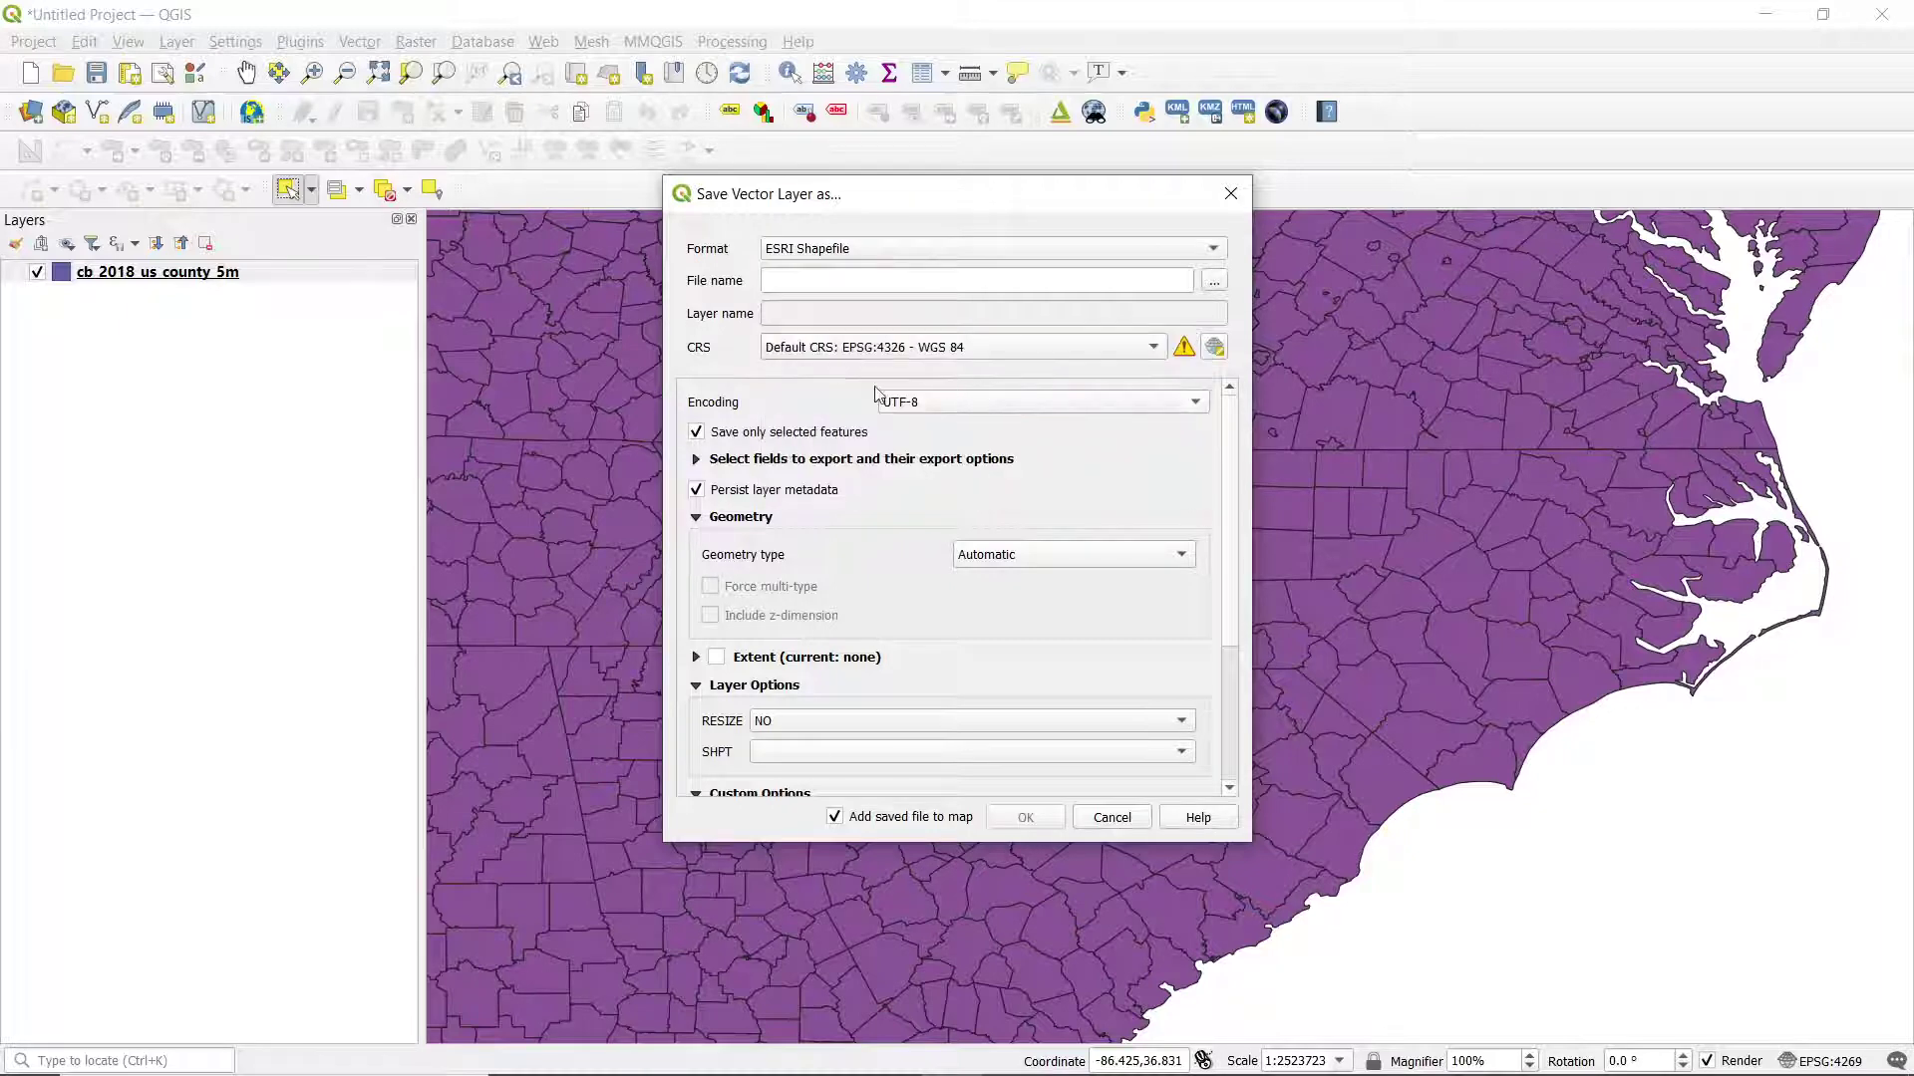
# Set the output file to Downloads\WNC Counties Demo.shp
pyautogui.click(1213, 282)
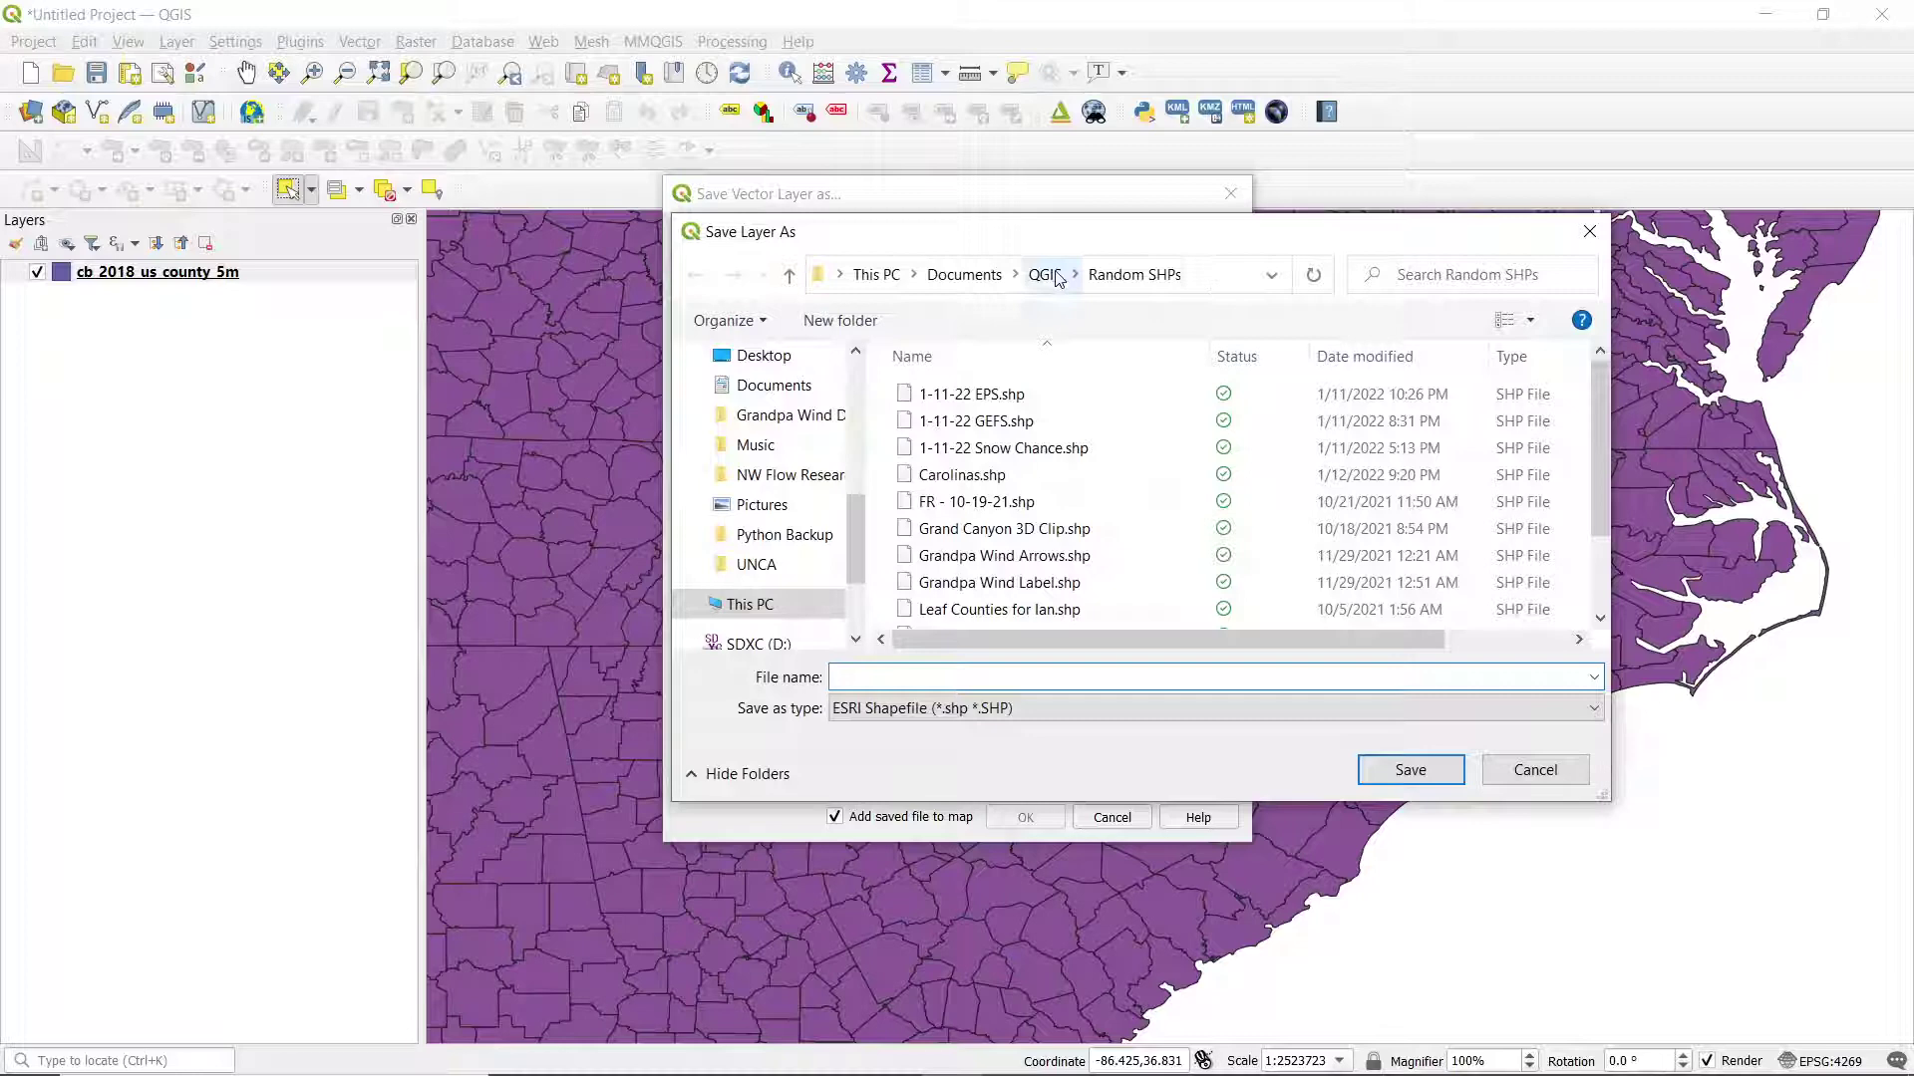
pyautogui.scroll(3, 774, 388)
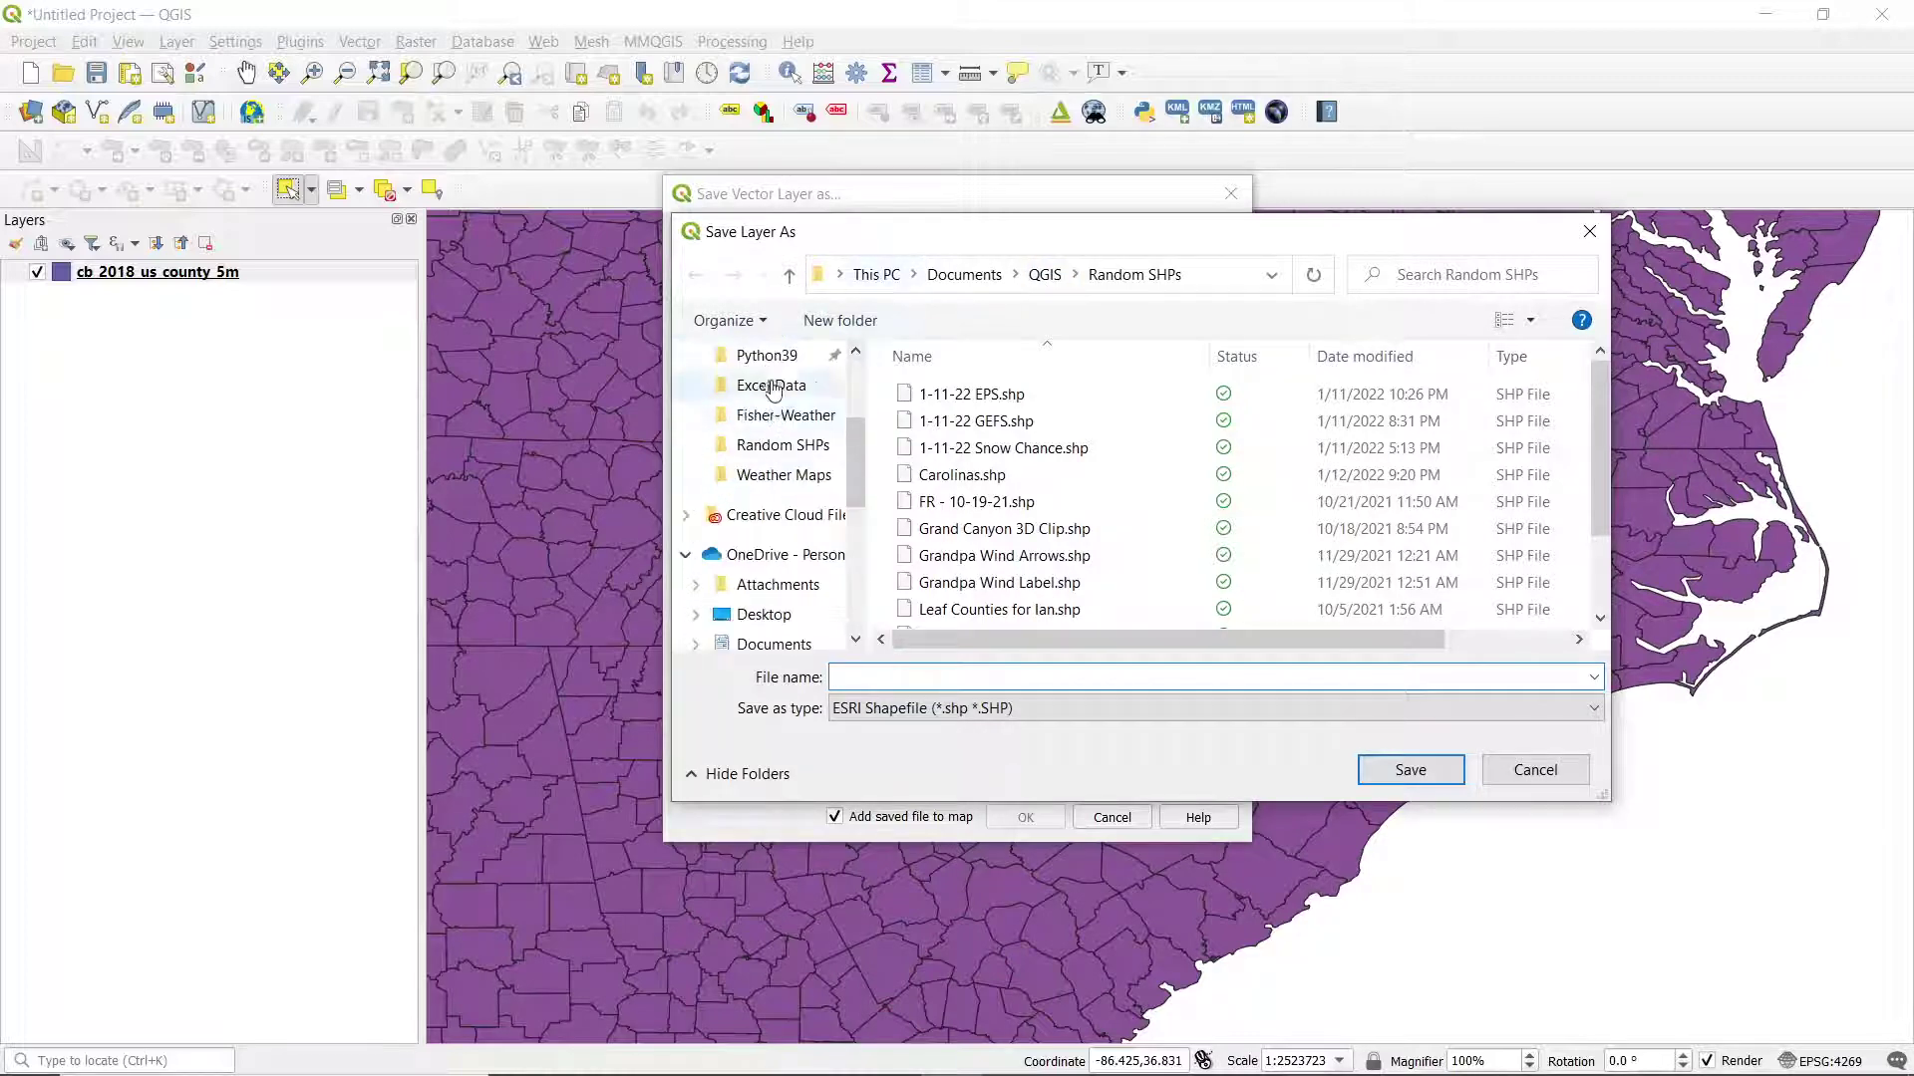
pyautogui.scroll(4, 774, 389)
pyautogui.click(777, 435)
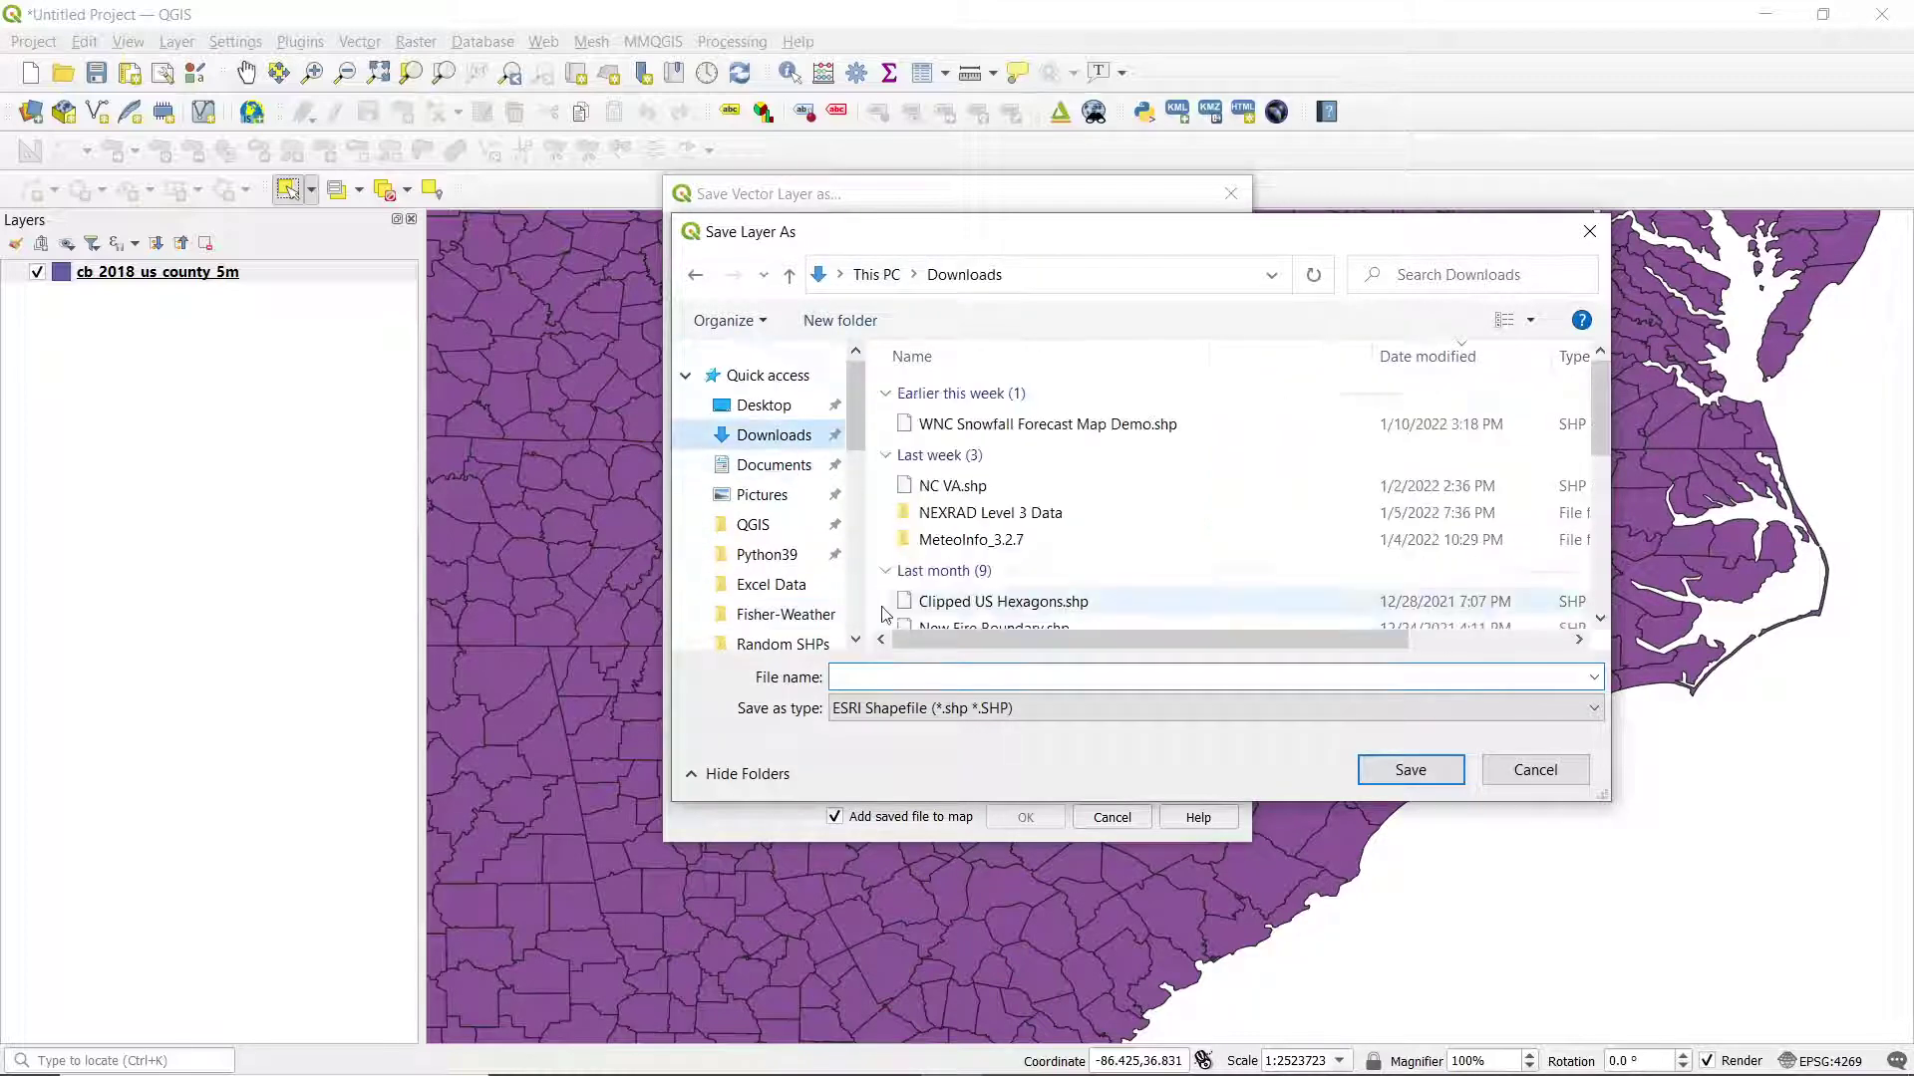
pyautogui.click(854, 678)
pyautogui.write('WNC Counties Demo')
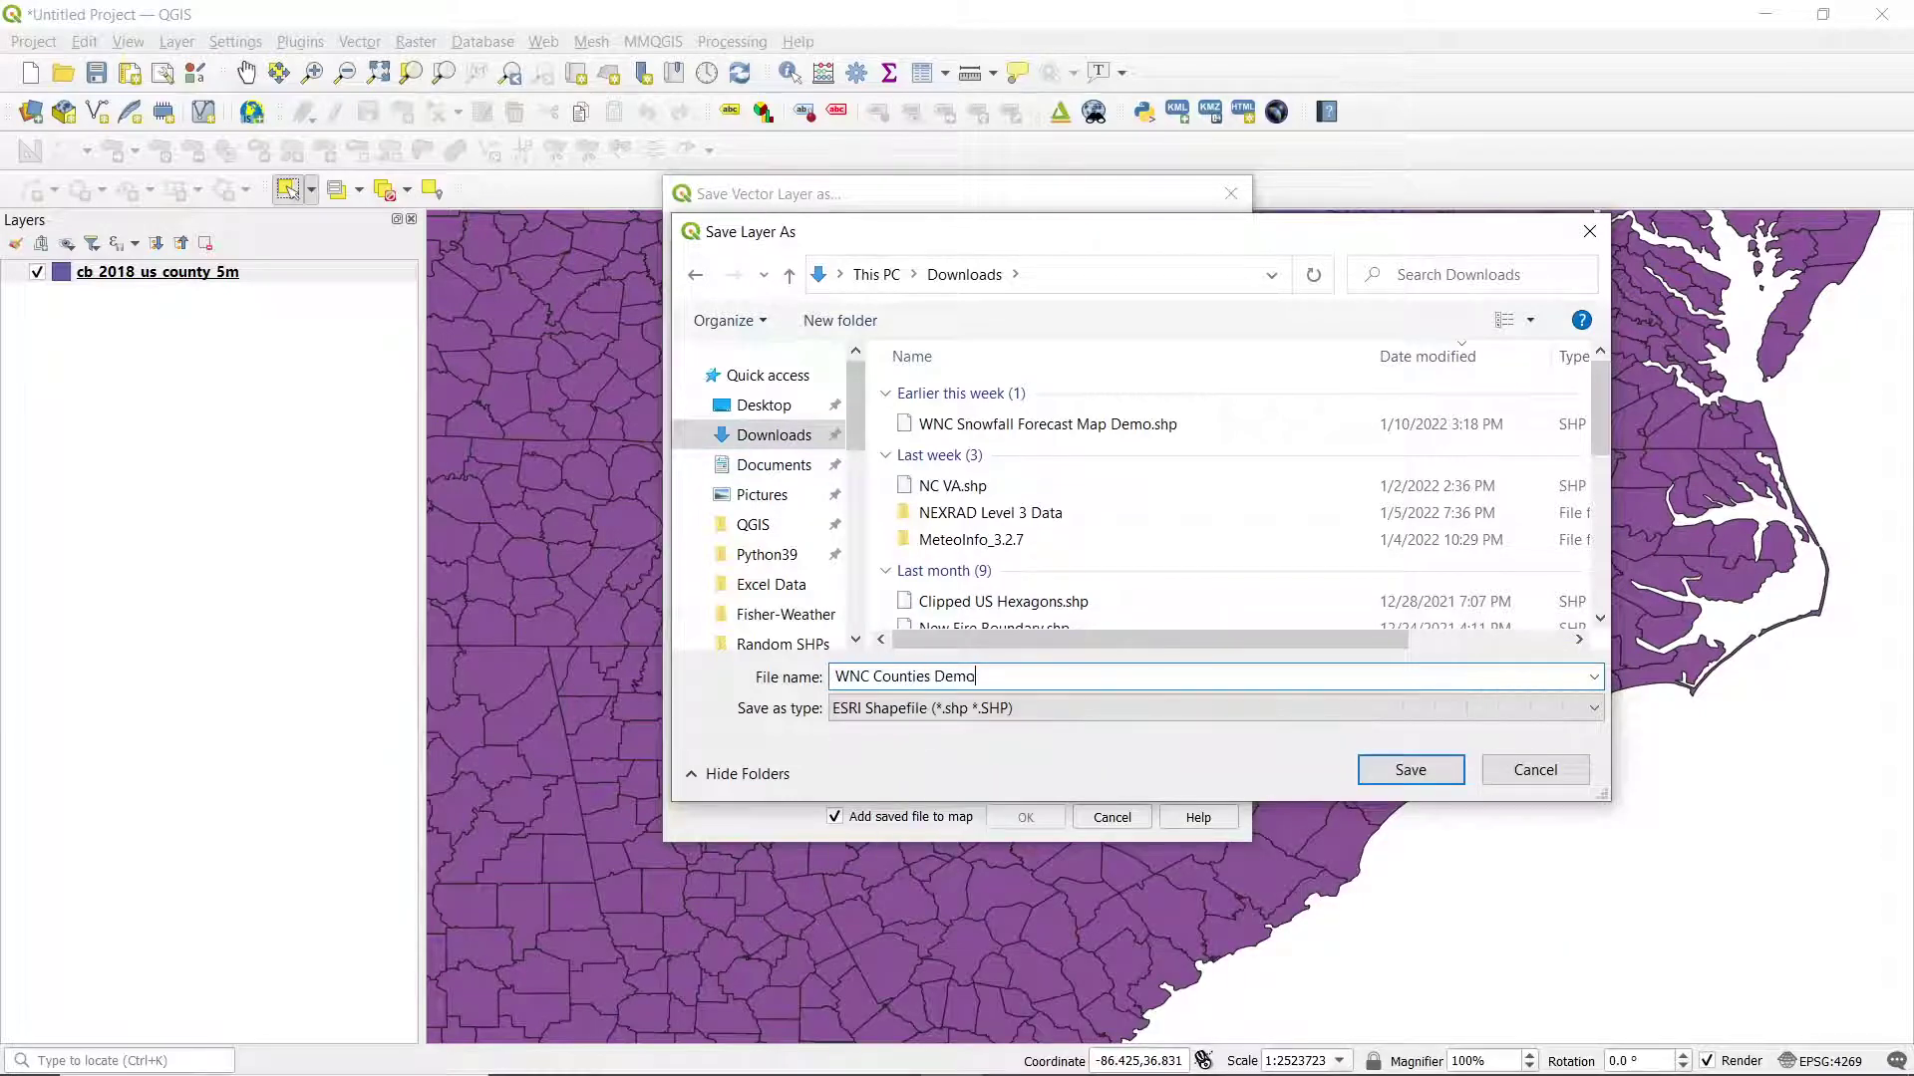
pyautogui.press('Return')
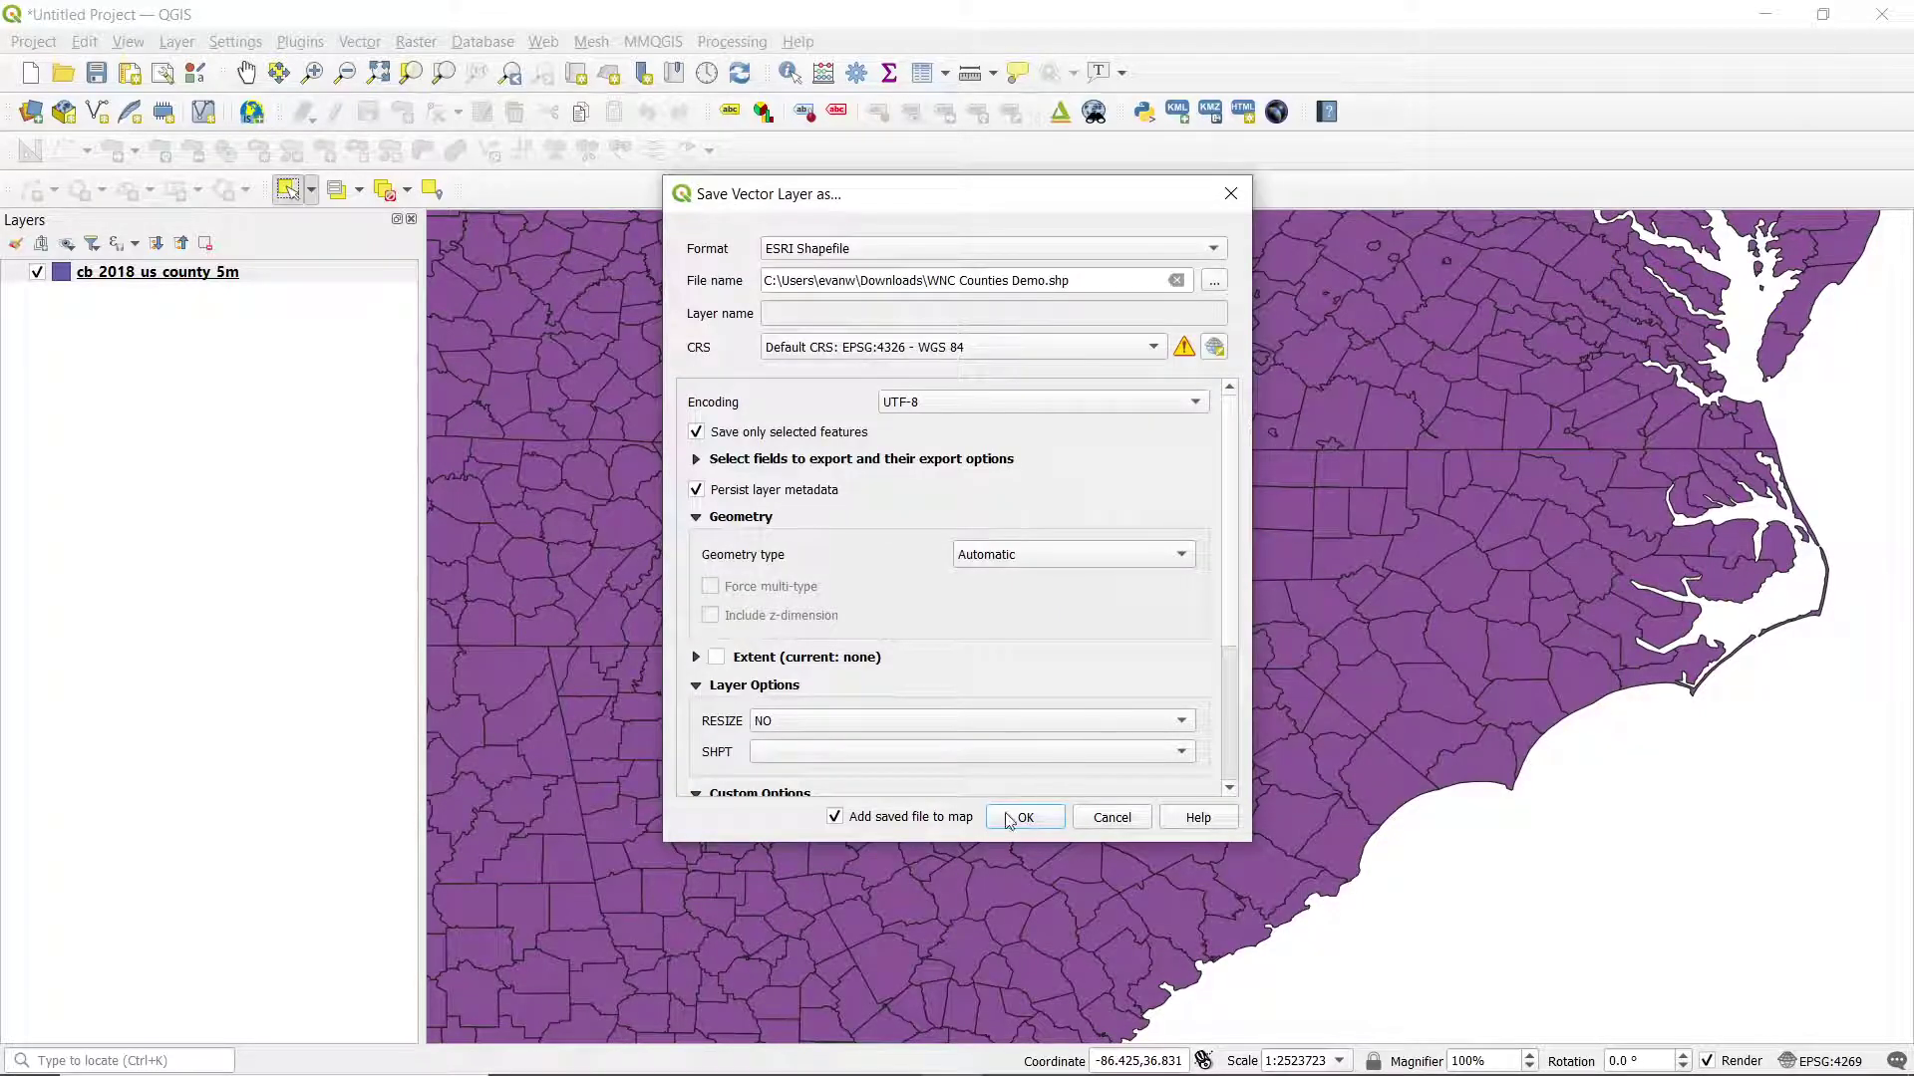
# Export and add the WNC Counties Demo layer, then hide cb_2018_us_county_5m
pyautogui.click(1025, 818)
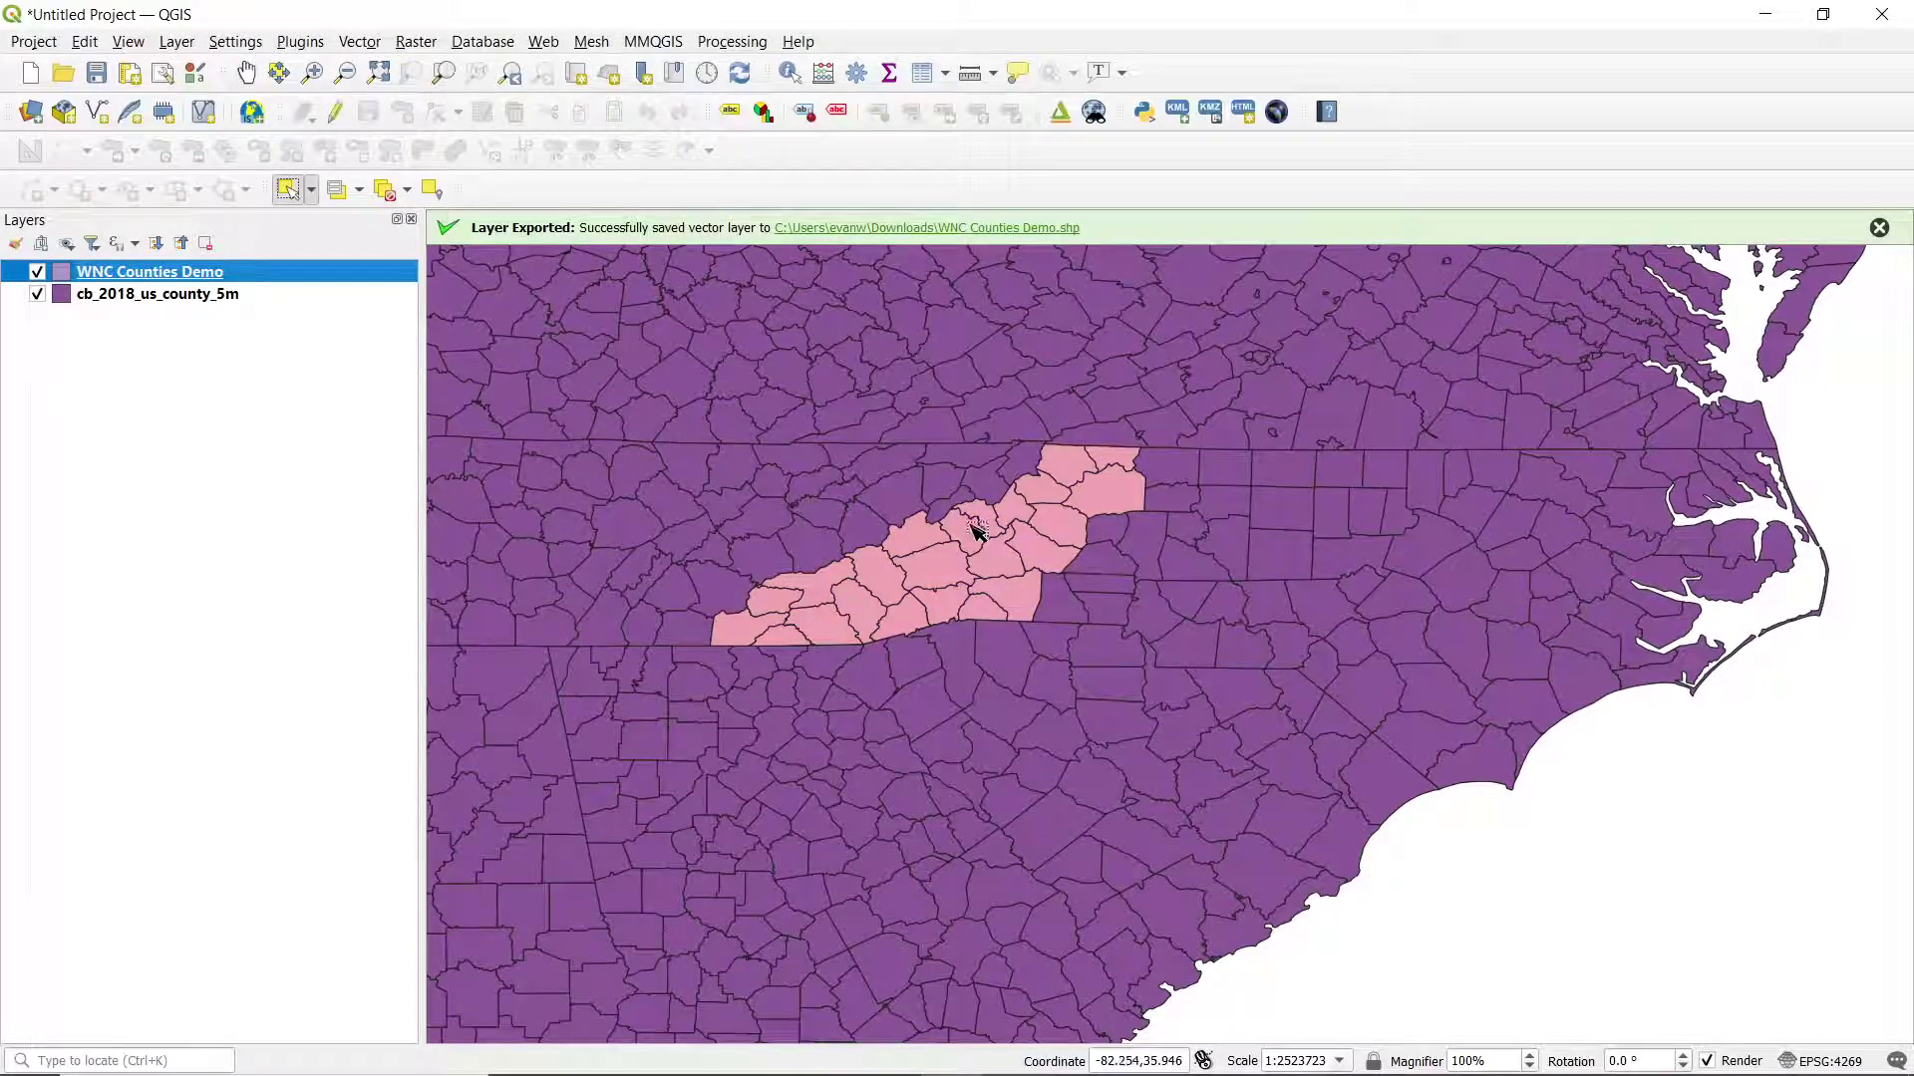
pyautogui.click(38, 294)
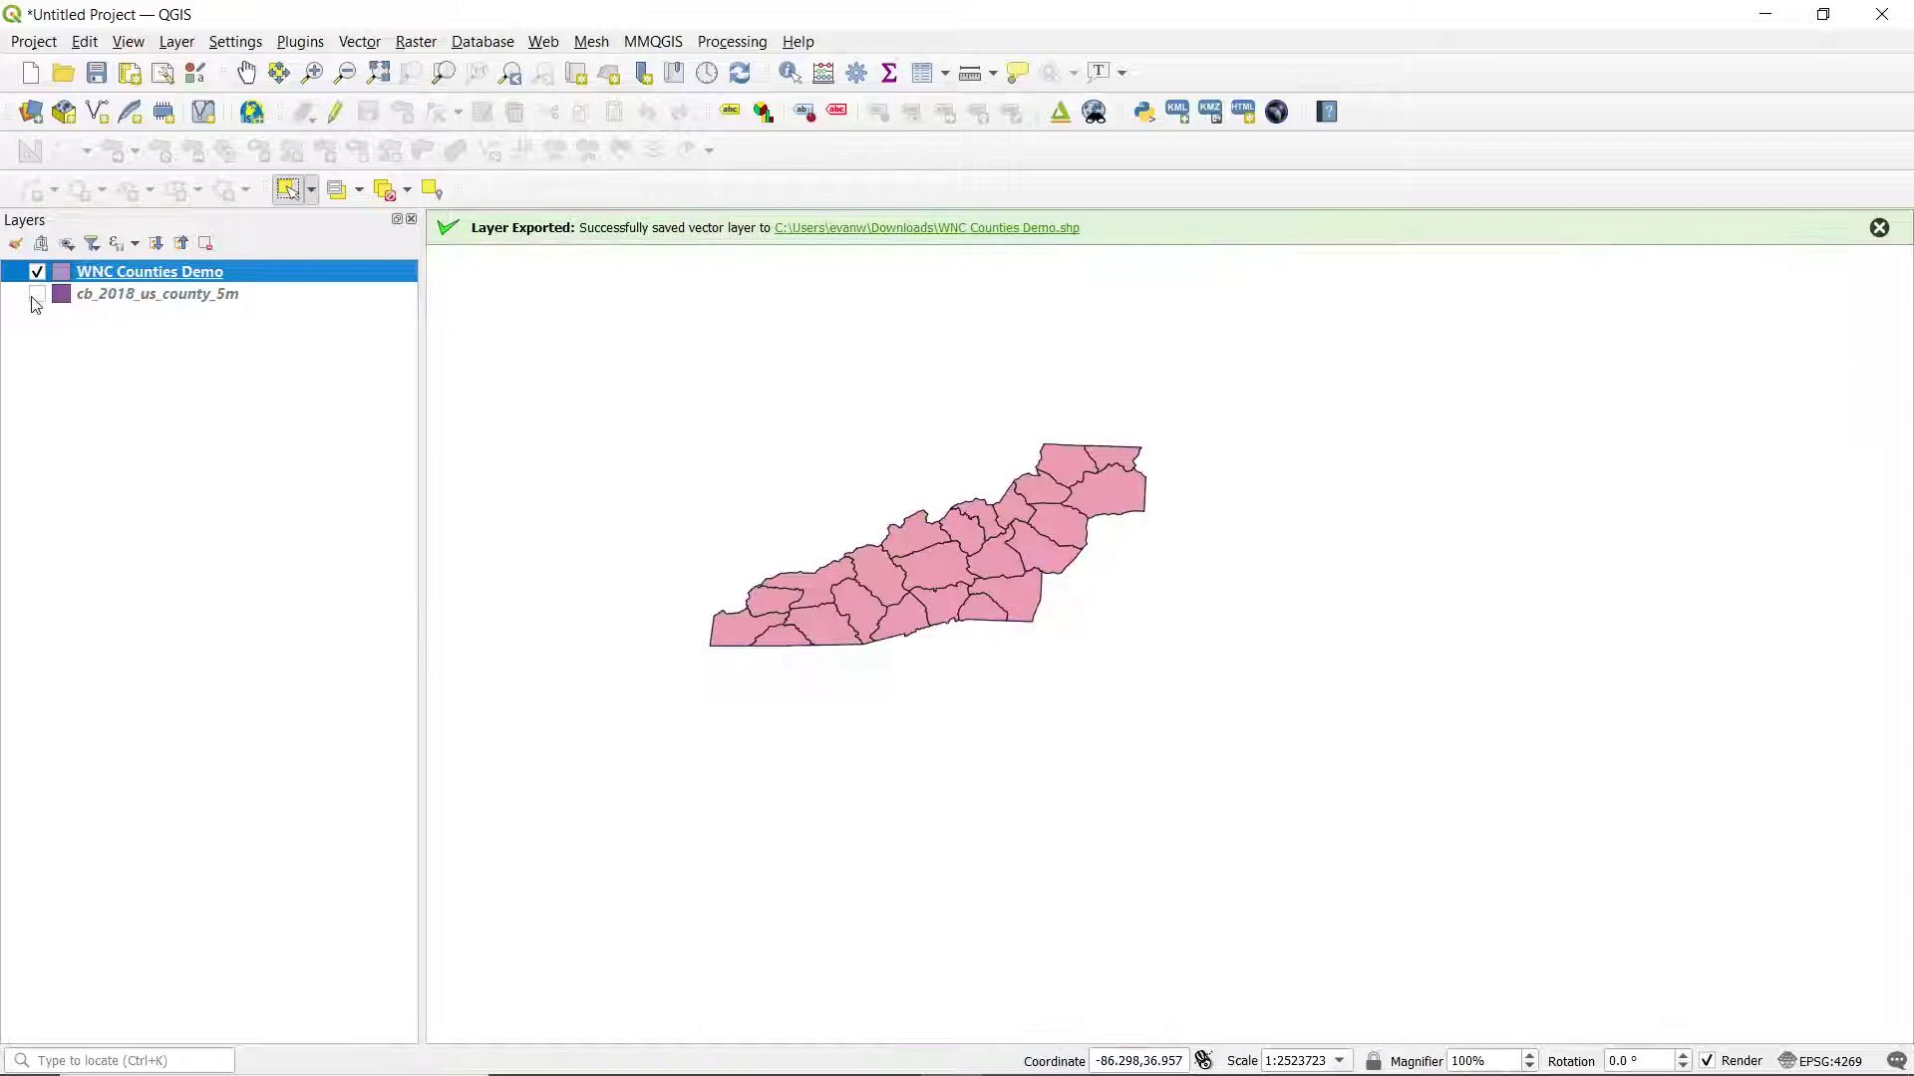